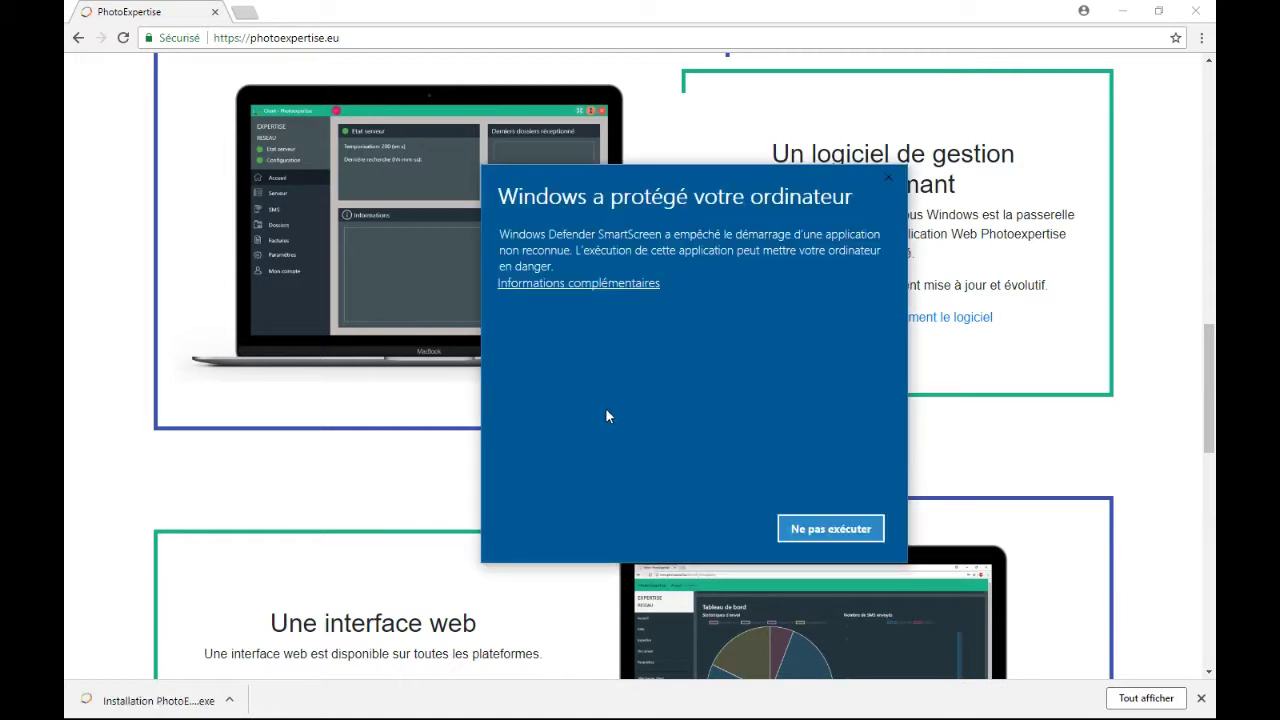
# - Reveal more details in the SmartScreen warning and run the PhotoExpertise installer anyway
pyautogui.click(602, 283)
pyautogui.click(709, 524)
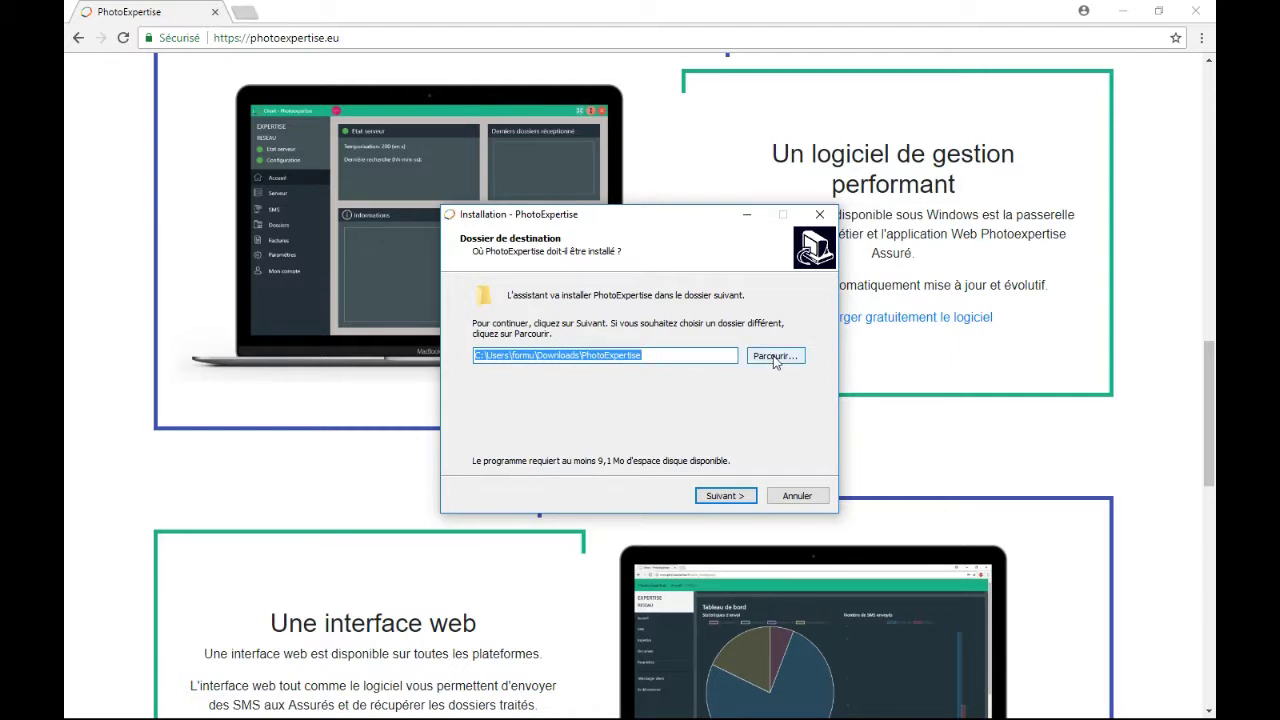
# - Change the install destination to a PhotoExpertise folder under Documents and continue to additional tasks
pyautogui.click(775, 357)
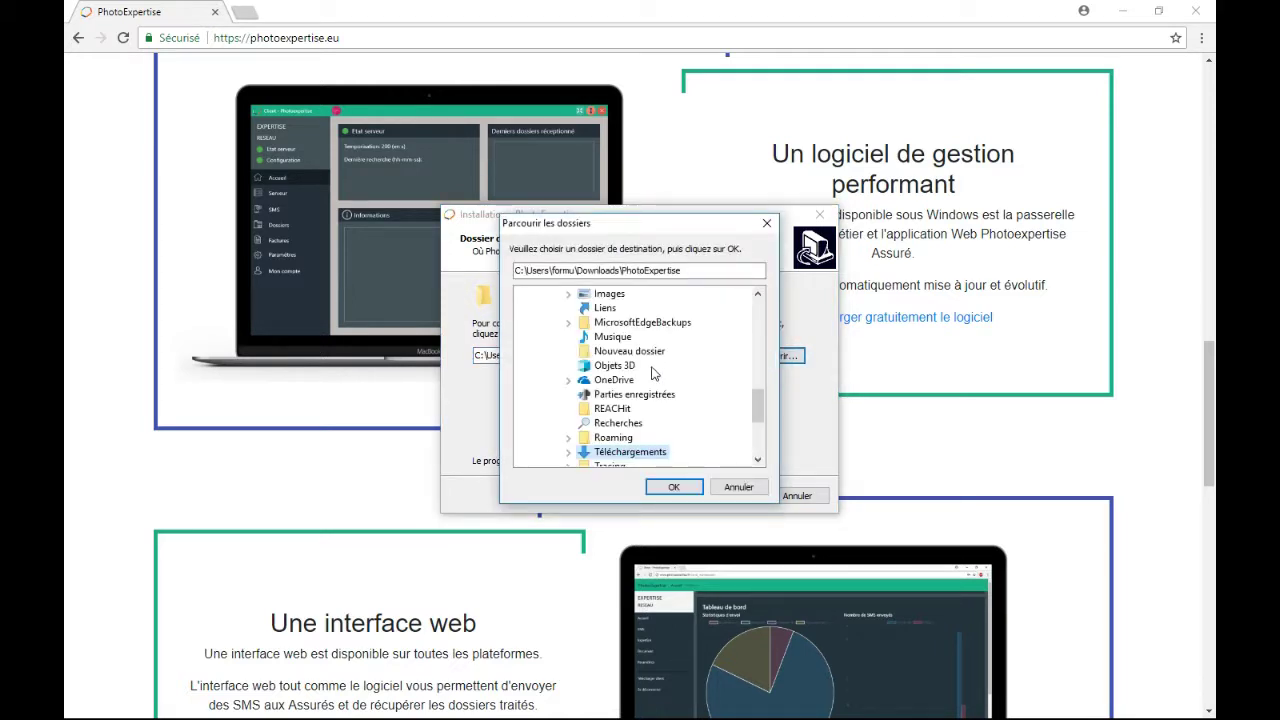
pyautogui.moveTo(758, 405); pyautogui.dragTo(757, 373)
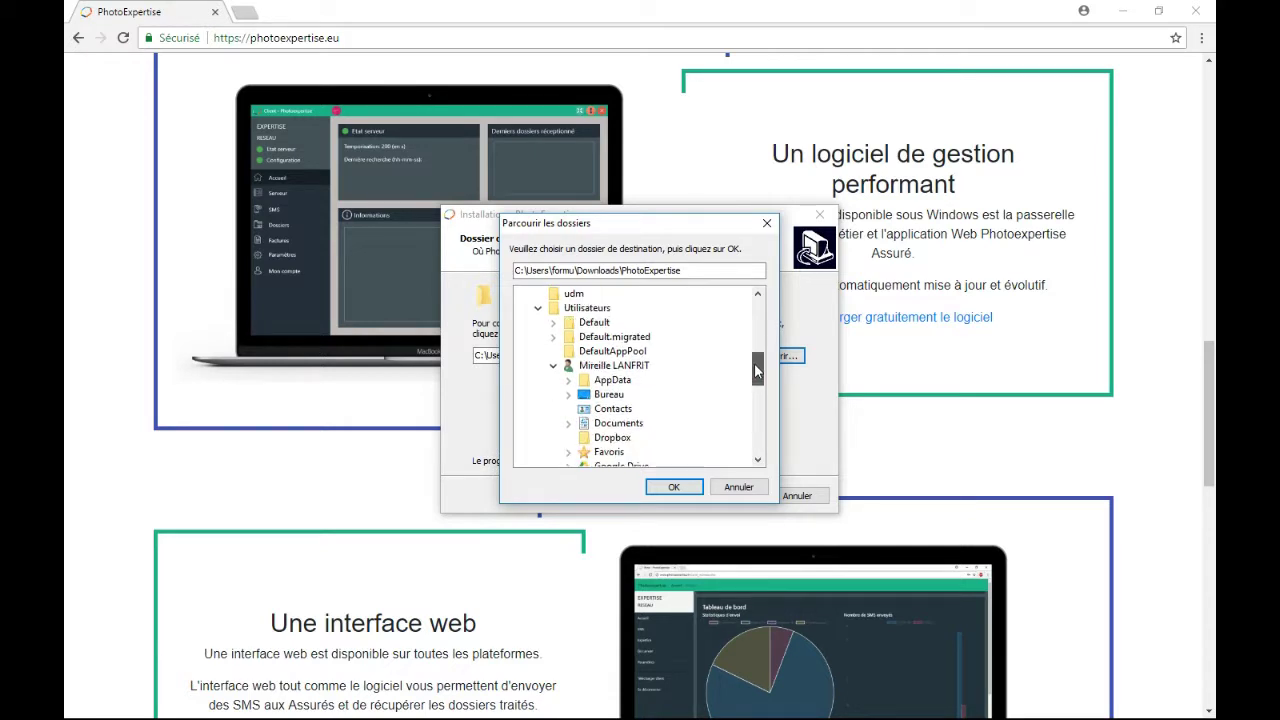
pyautogui.click(627, 424)
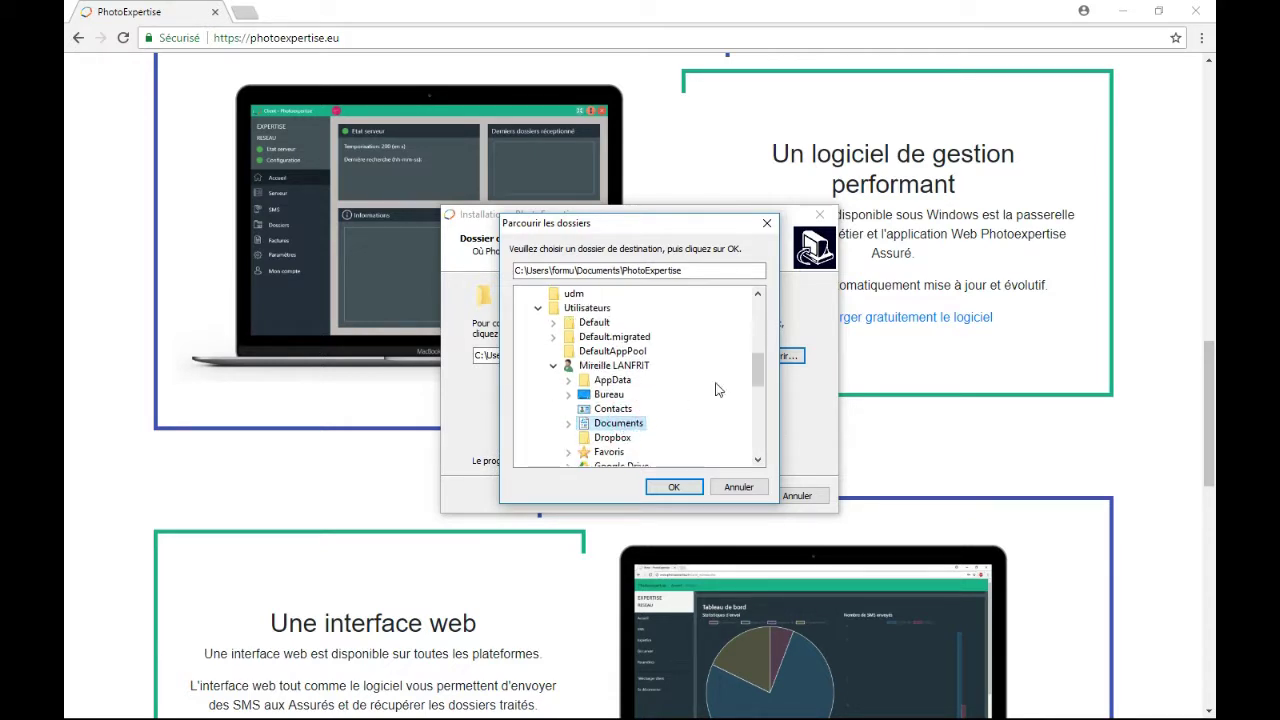
pyautogui.moveTo(758, 372); pyautogui.dragTo(760, 341)
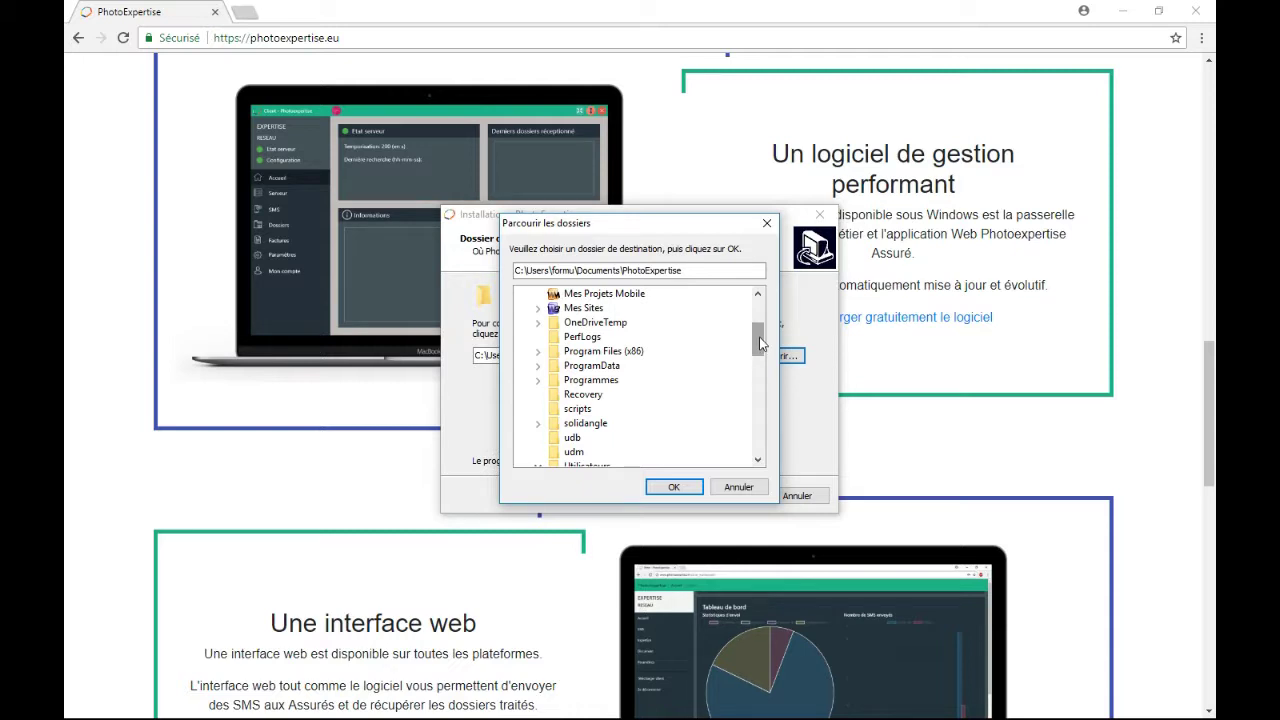
pyautogui.moveTo(760, 344); pyautogui.dragTo(758, 358)
pyautogui.scroll(-5, 758, 358)
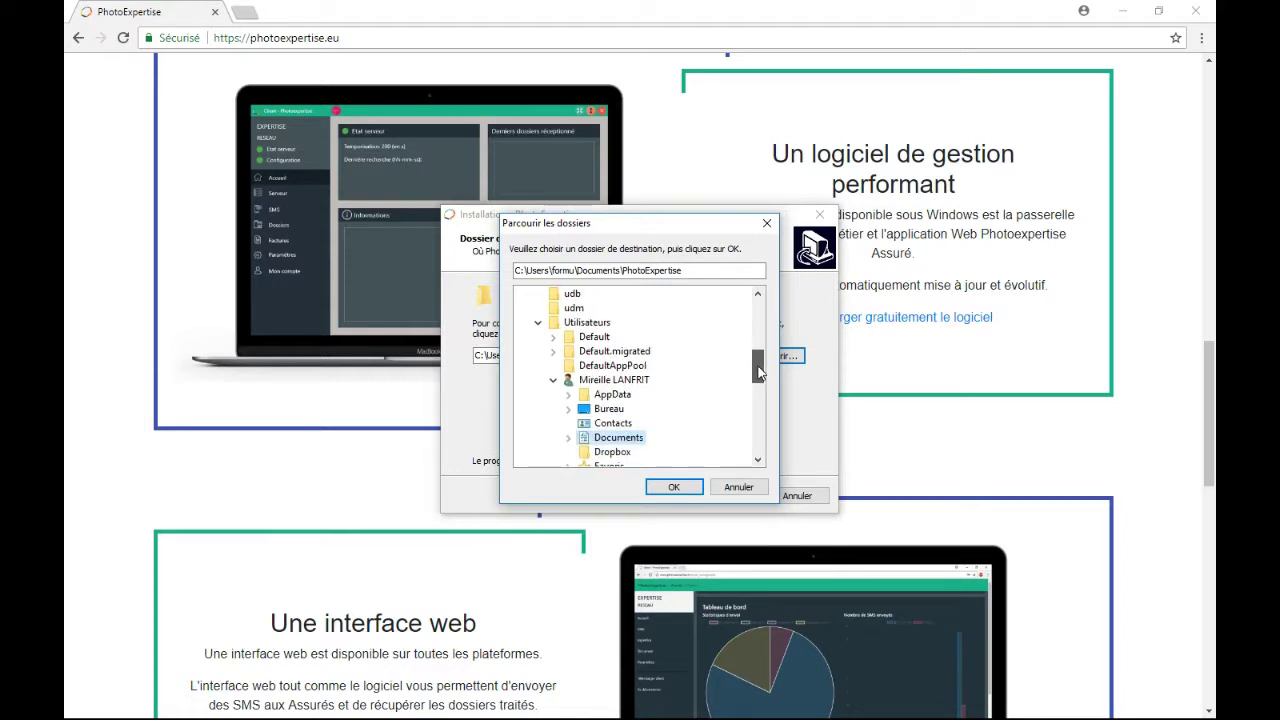
pyautogui.click(640, 382)
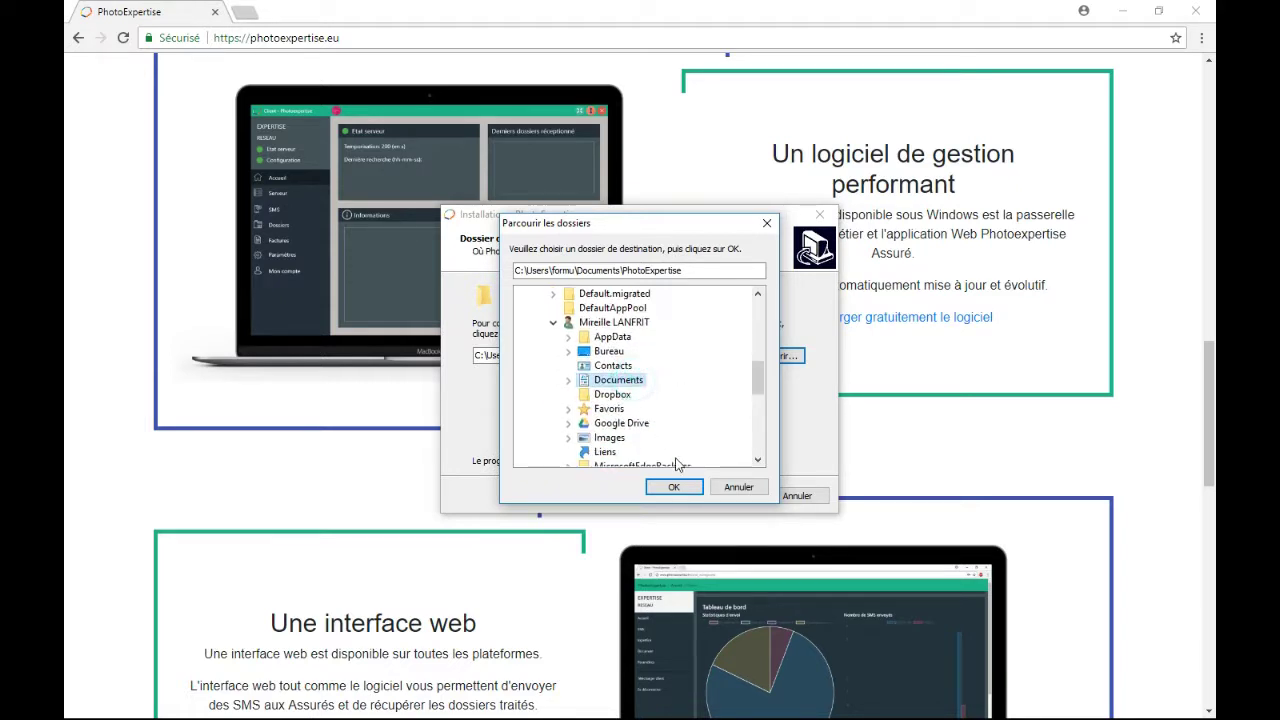
pyautogui.click(686, 488)
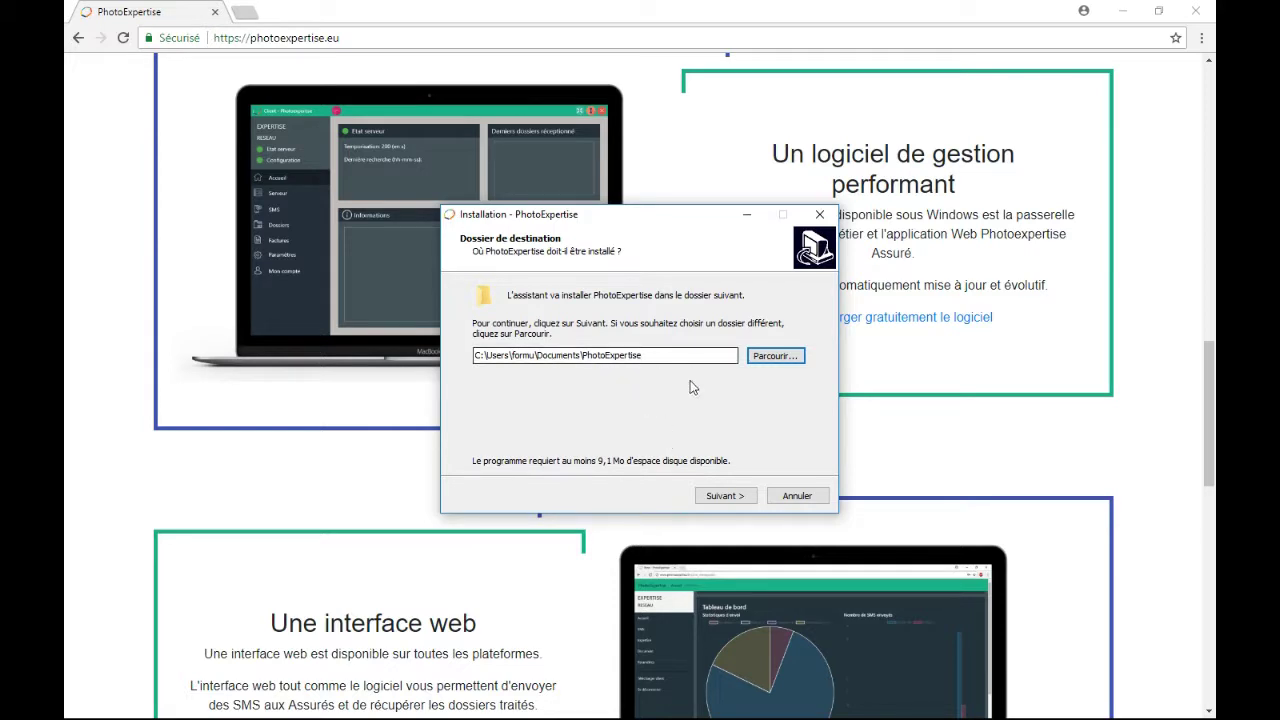
pyautogui.click(725, 494)
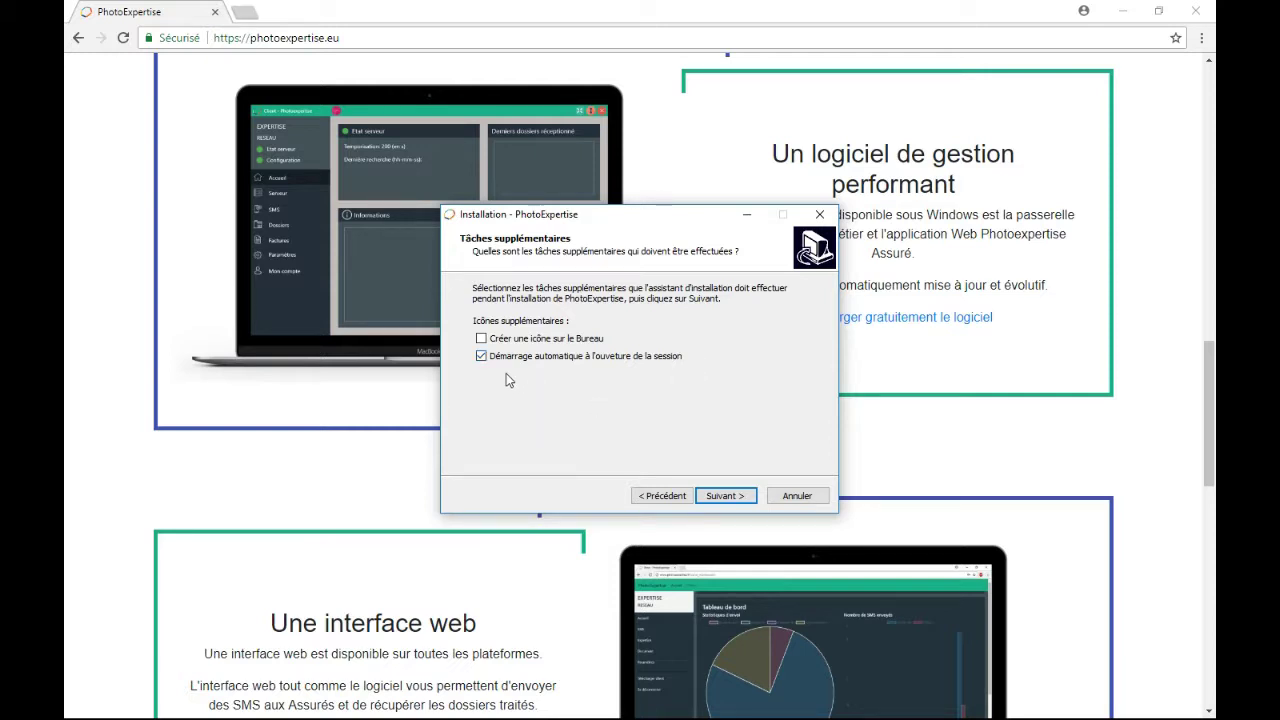
# - Add a desktop icon alongside auto-start at login and install PhotoExpertise
pyautogui.click(482, 340)
pyautogui.click(728, 495)
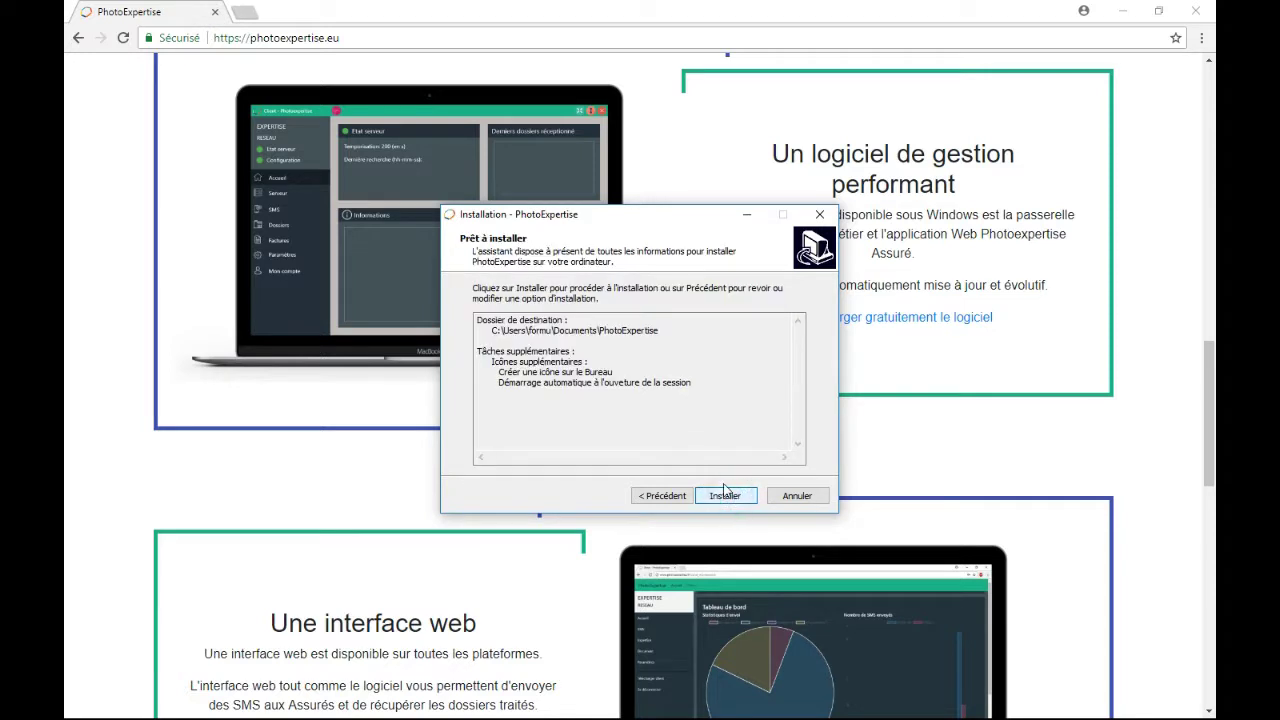
pyautogui.click(725, 497)
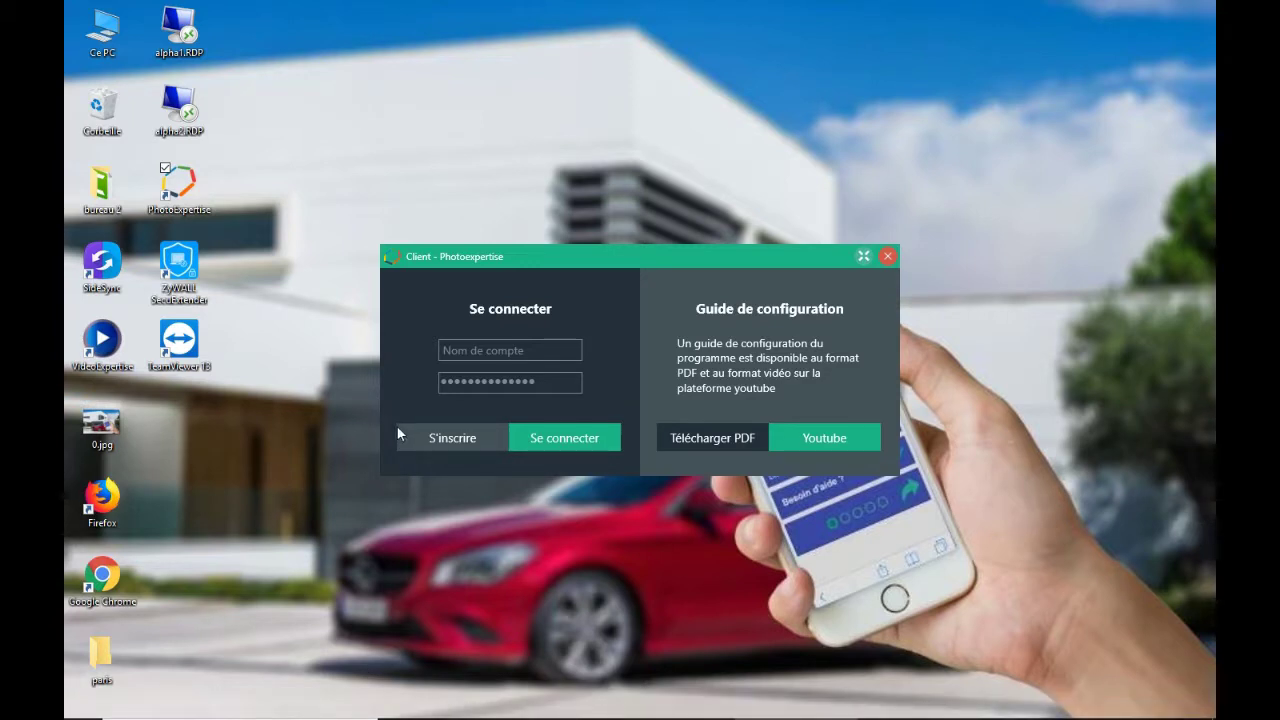
# - Open the registration form and enter cabinet name EXPERT 2018 and the contact e-mail address
pyautogui.click(458, 443)
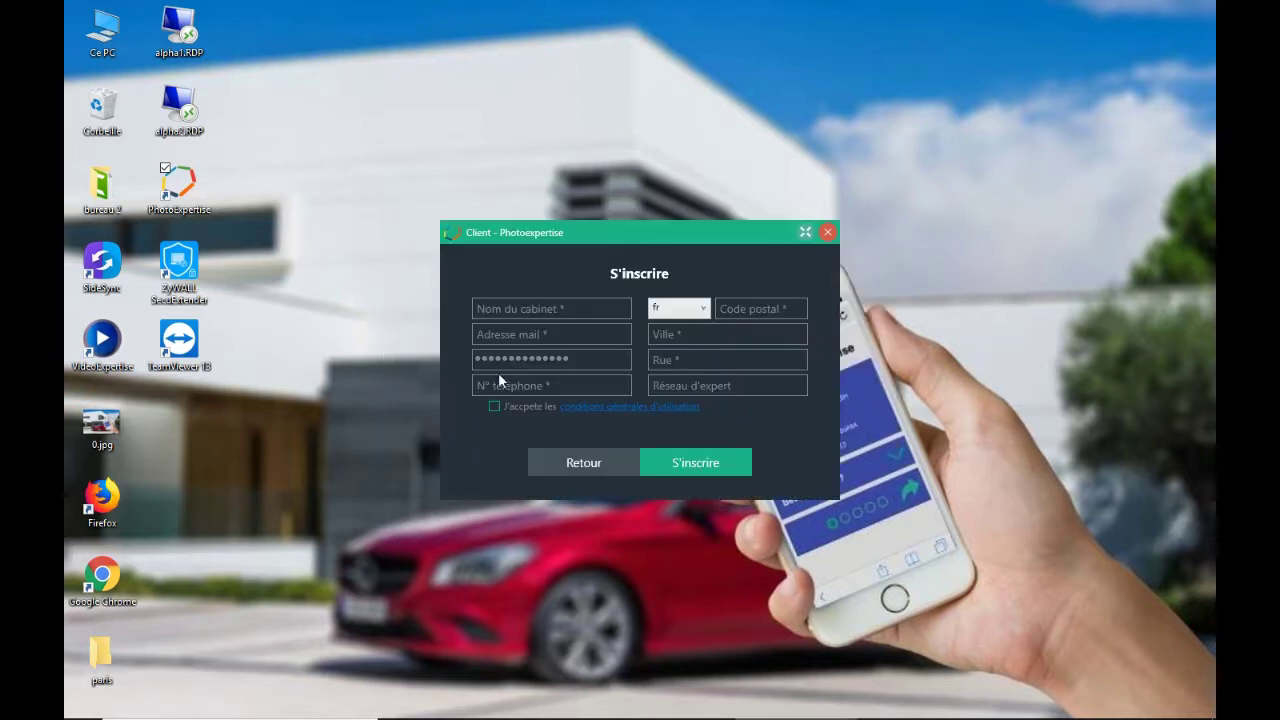
pyautogui.click(547, 308)
pyautogui.write('EXPERT 2018')
pyautogui.click(543, 334)
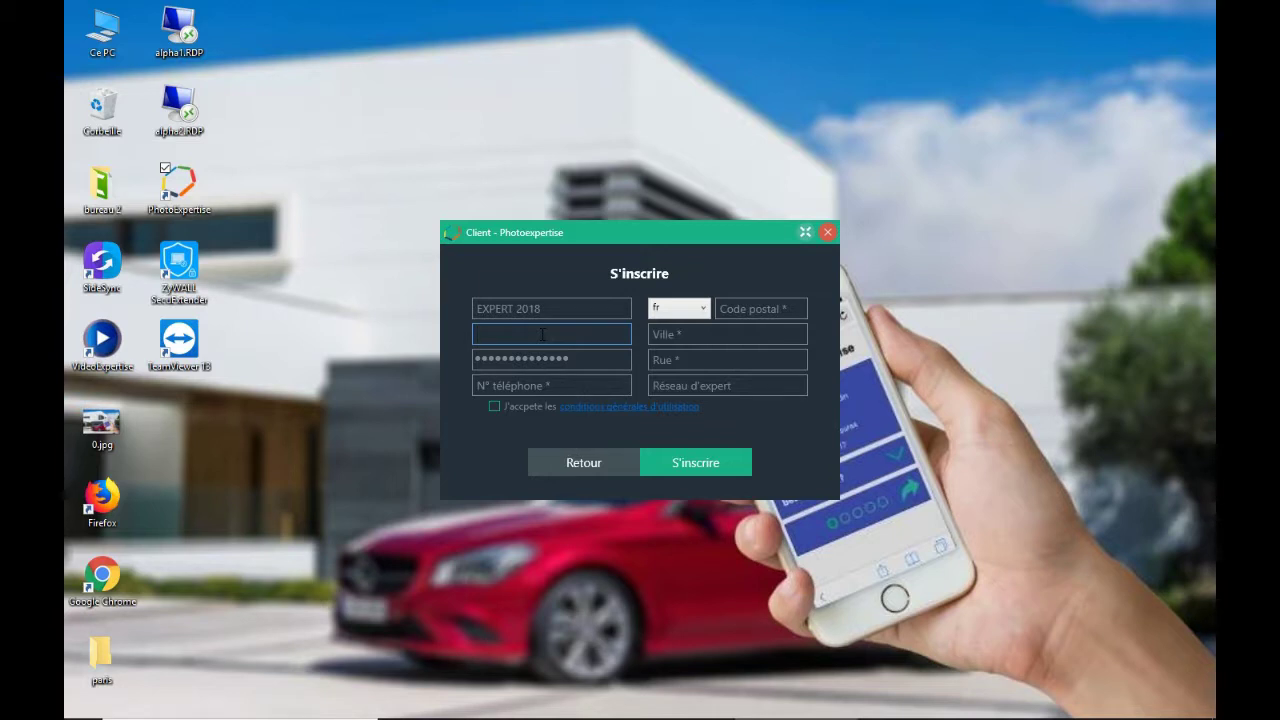
# - Enter the account password and the contact phone number
pyautogui.click(543, 357)
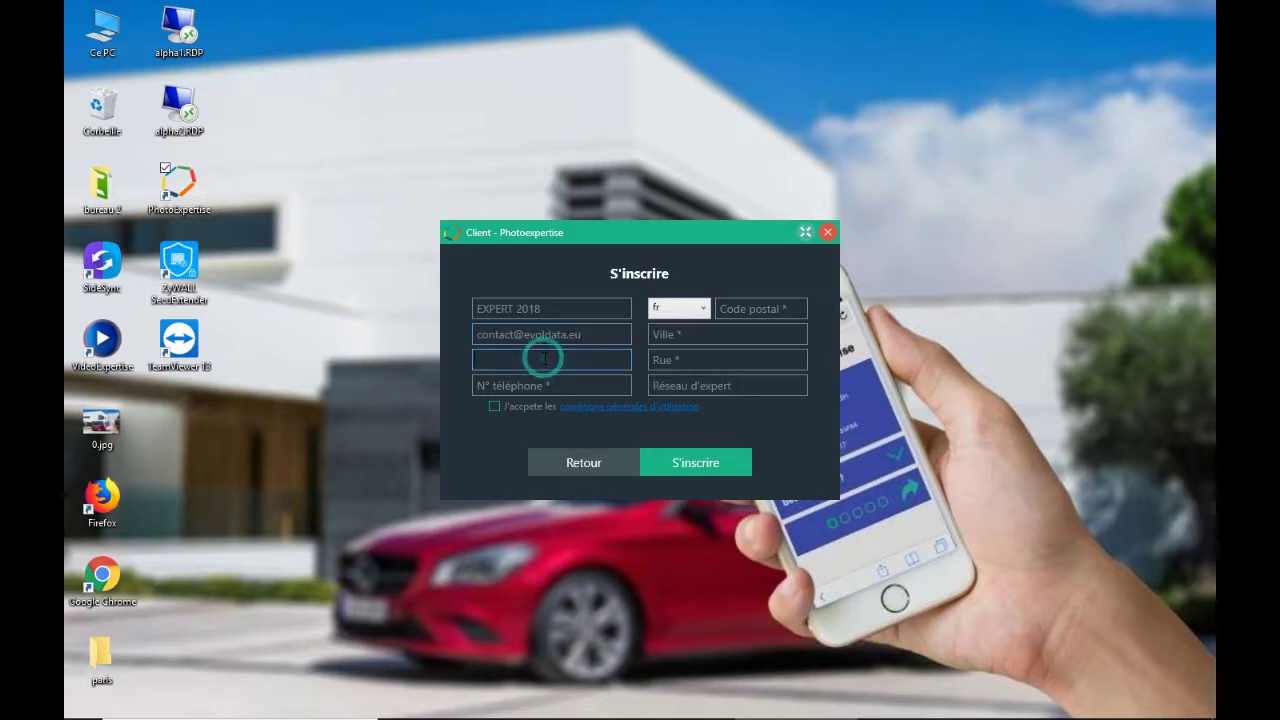
pyautogui.write('azerty1')
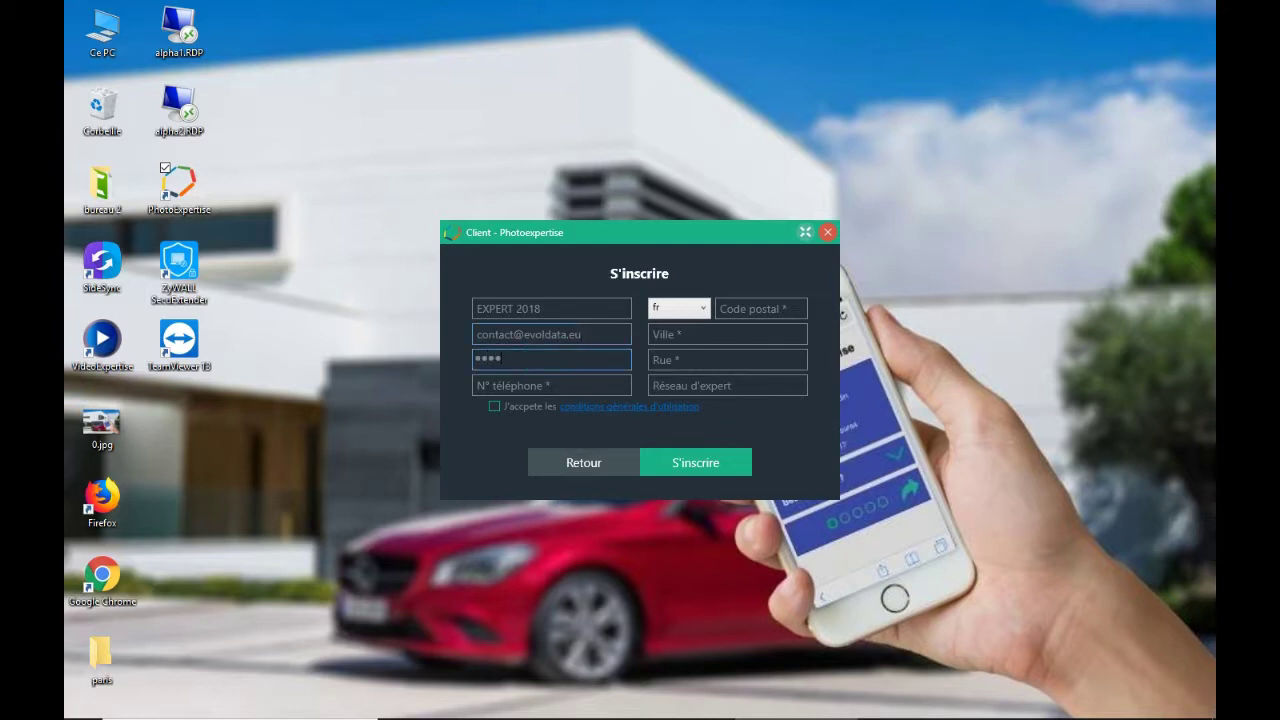
pyautogui.write('23')
pyautogui.click(563, 388)
# - Fill in the postal code, city and street address, and set the expert network to SR
pyautogui.click(743, 308)
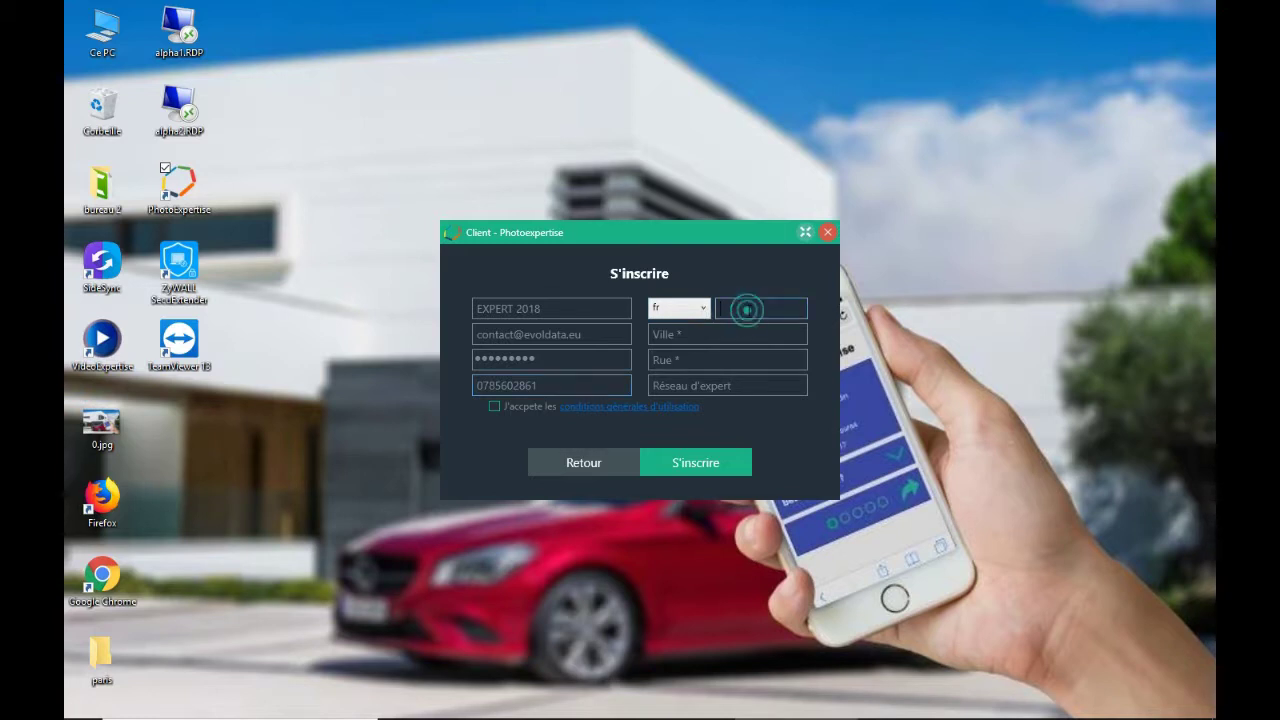
pyautogui.write('75000')
pyautogui.click(692, 335)
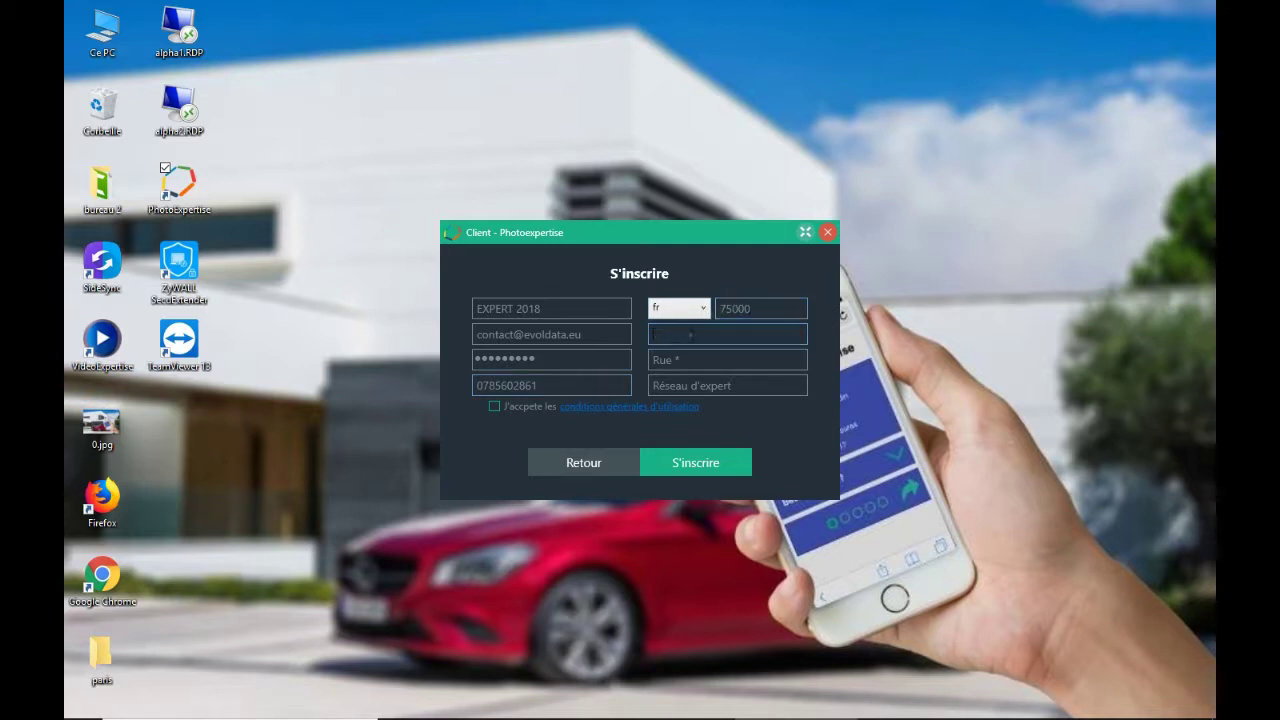
pyautogui.write('paris')
pyautogui.click(700, 364)
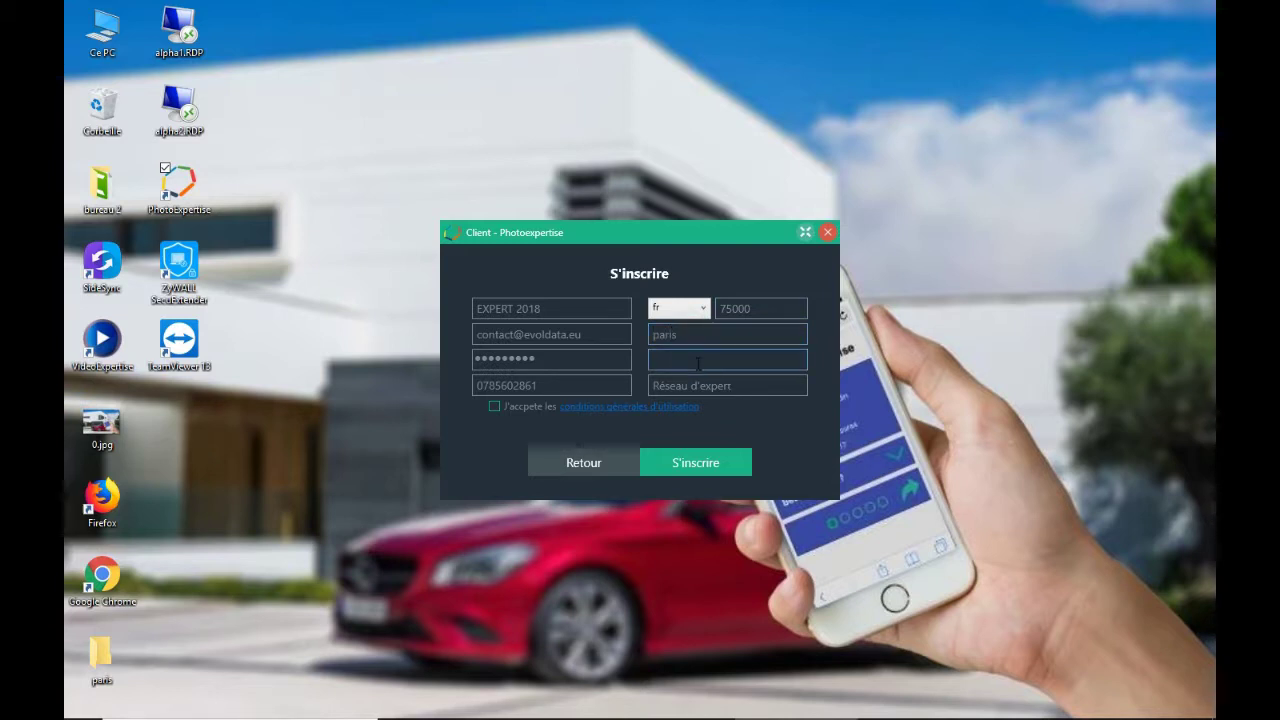
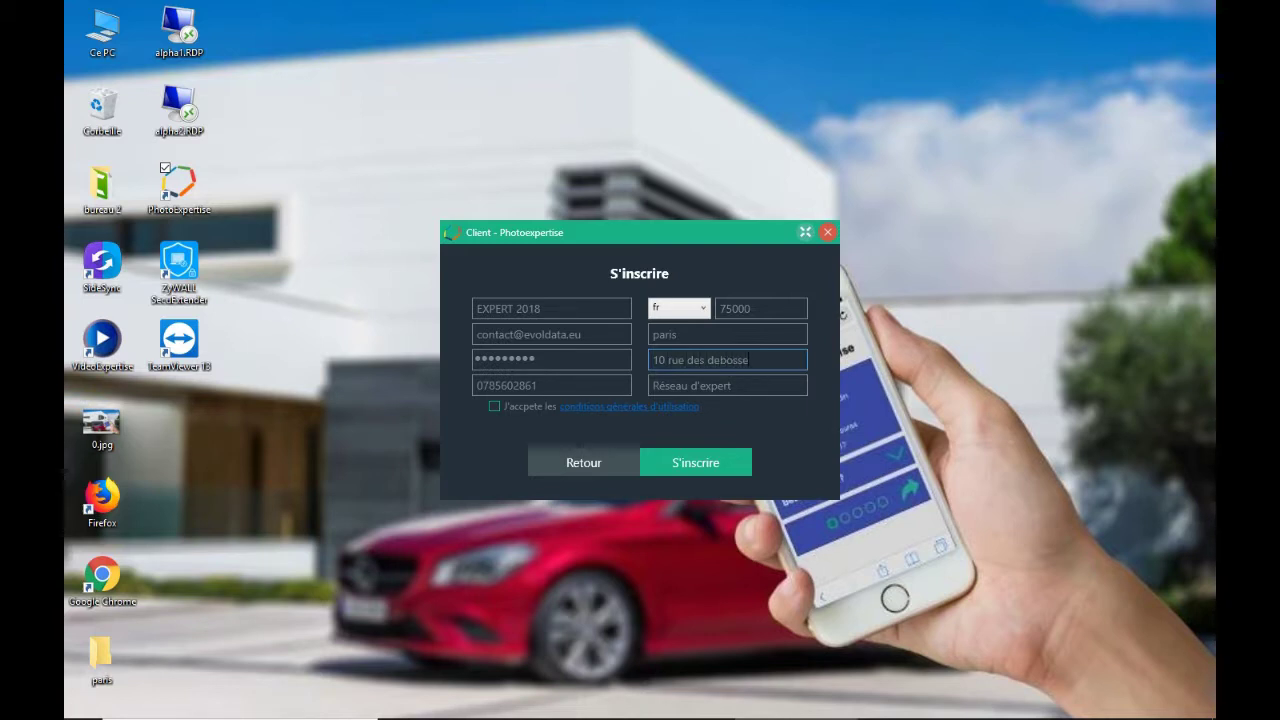
pyautogui.click(737, 387)
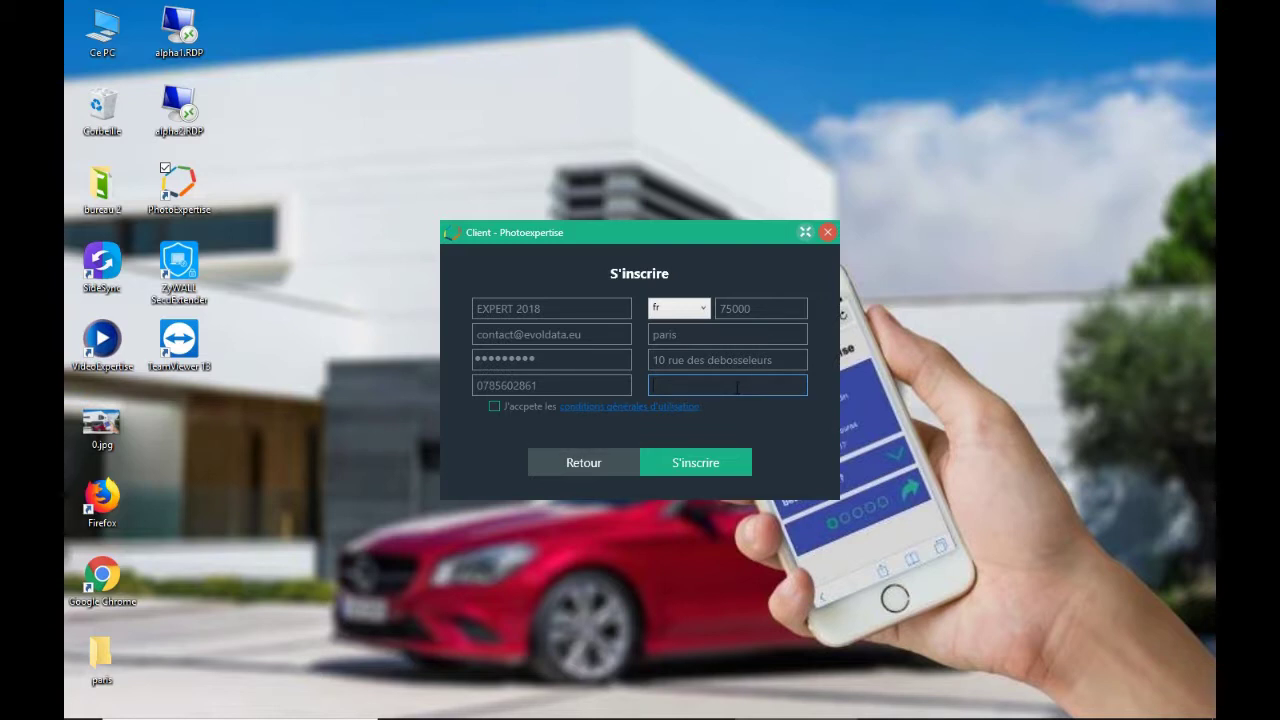
pyautogui.write('SR')
pyautogui.click(586, 412)
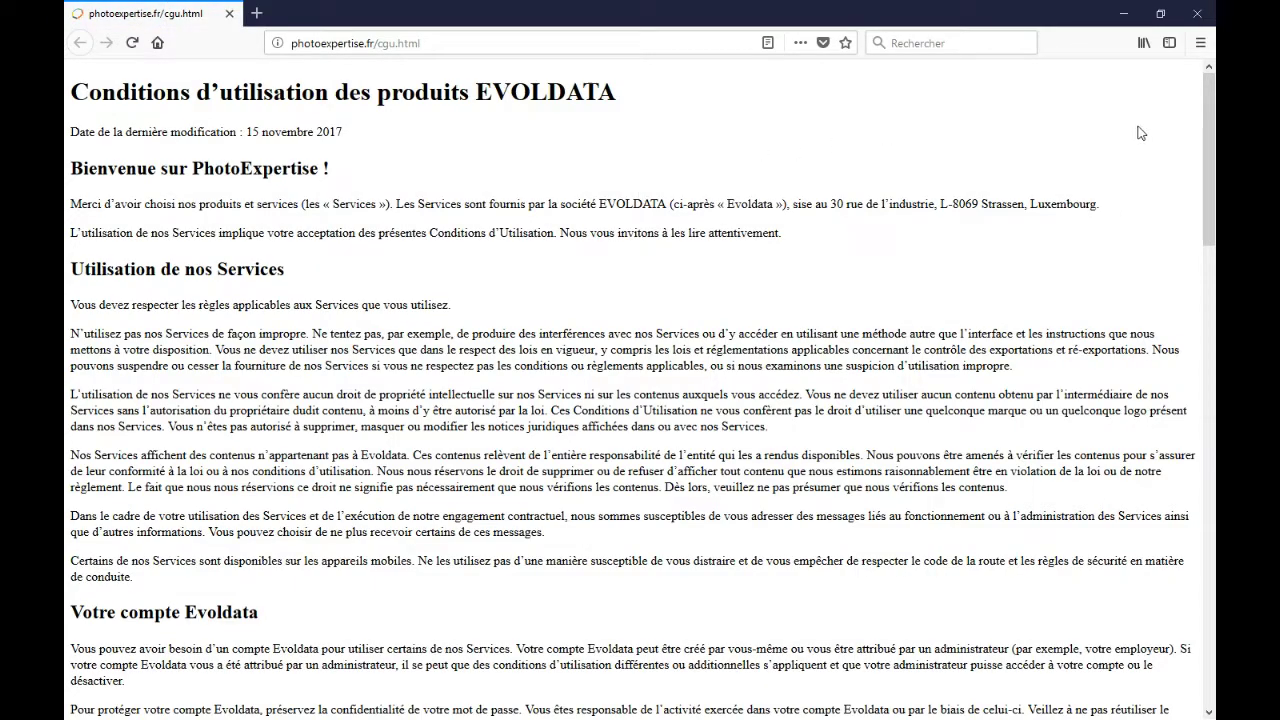
pyautogui.moveTo(1208, 132); pyautogui.dragTo(1212, 383)
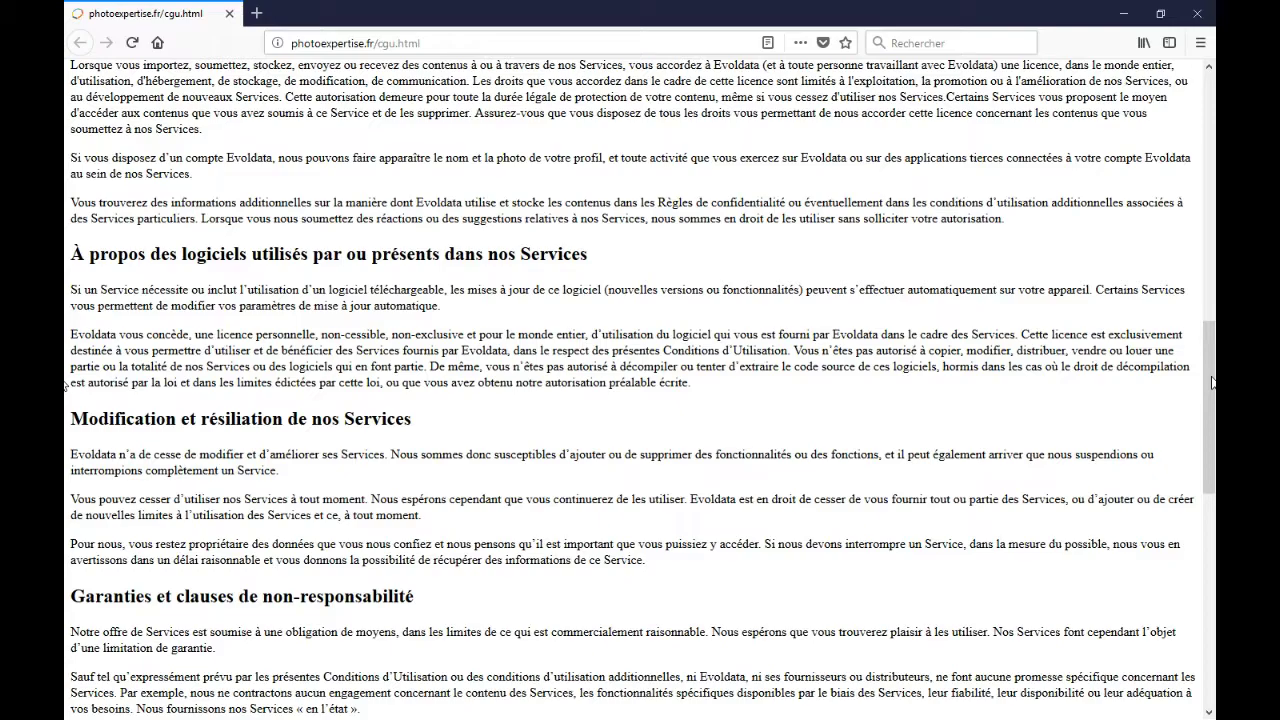
pyautogui.moveTo(1212, 383); pyautogui.dragTo(1208, 338)
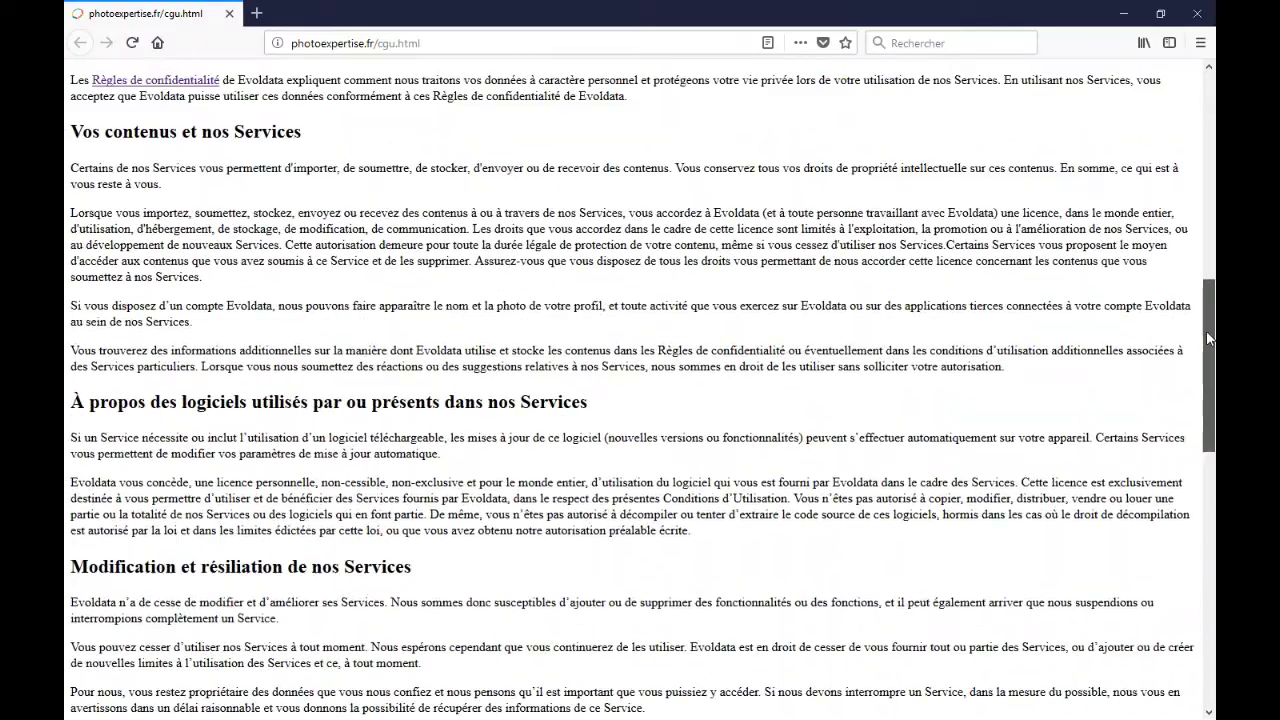
pyautogui.click(1197, 13)
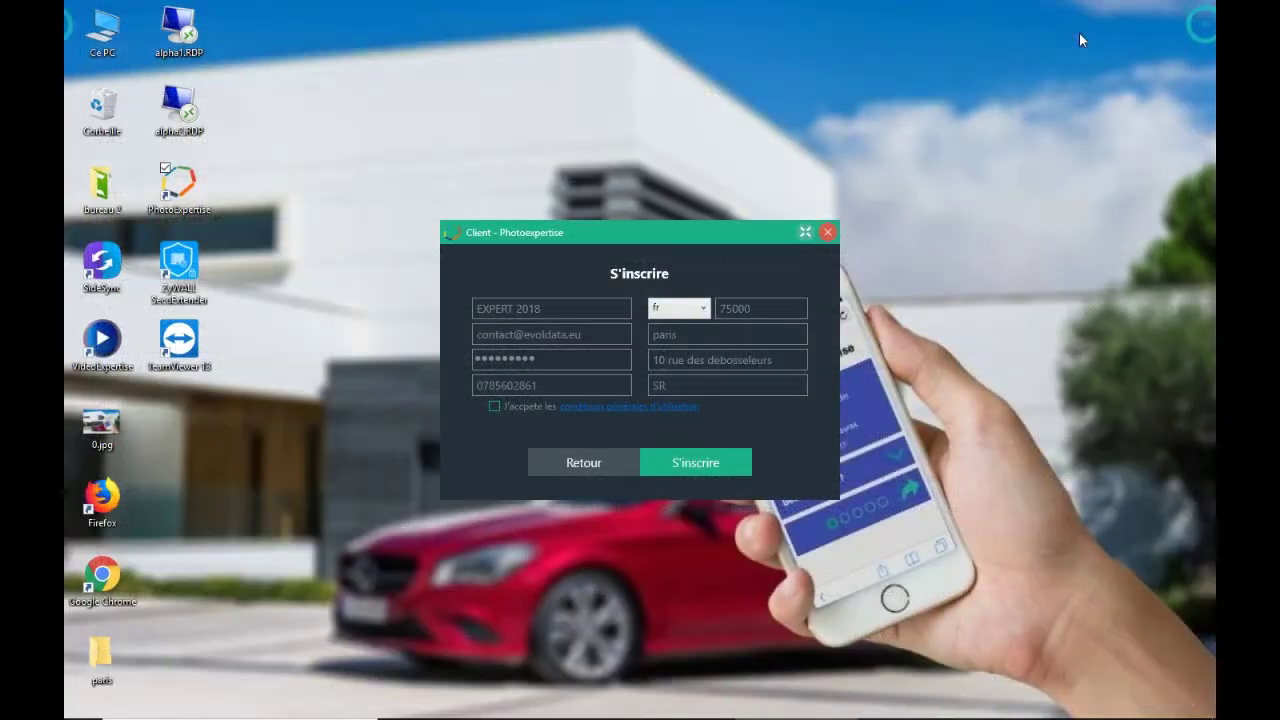
# - Accept the terms, submit the registration, then sign in with the new account's e-mail and password
pyautogui.click(496, 407)
pyautogui.click(695, 460)
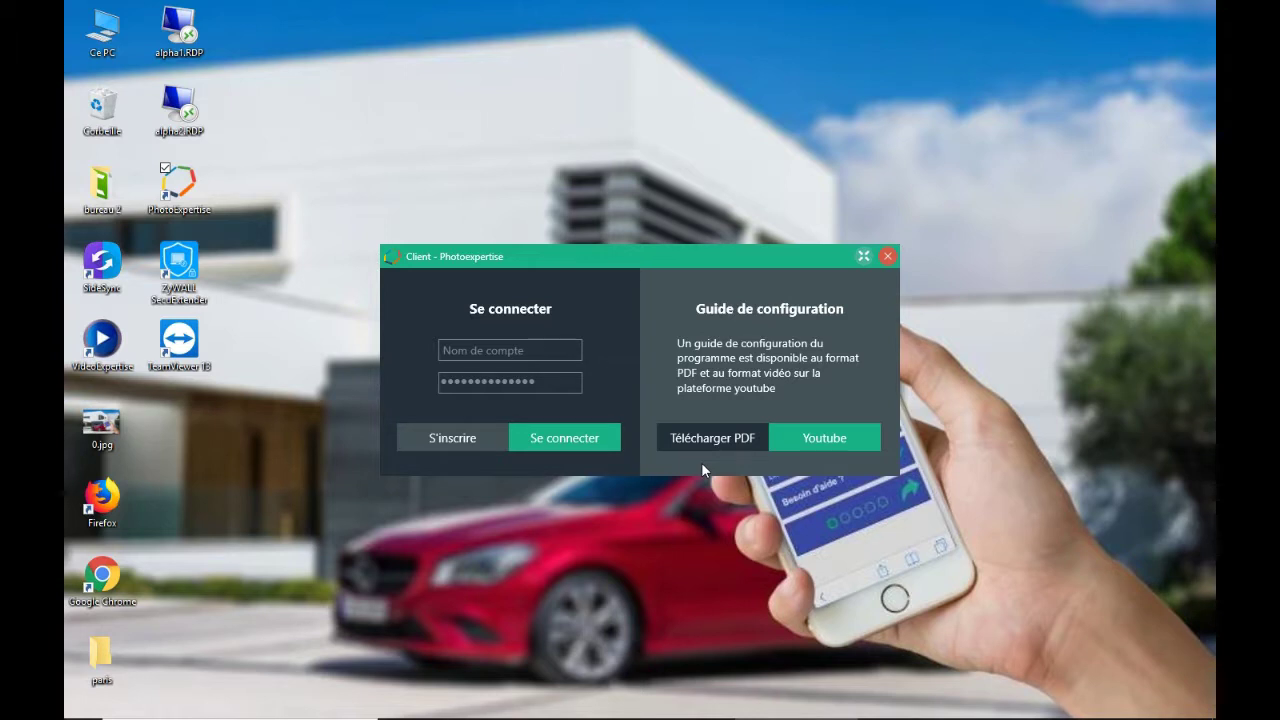
pyautogui.click(492, 346)
pyautogui.click(492, 348)
pyautogui.click(505, 376)
pyautogui.hotkey('ctrl', 'a')
pyautogui.press('BackSpace')
pyautogui.write('•••••••••')
pyautogui.click(577, 444)
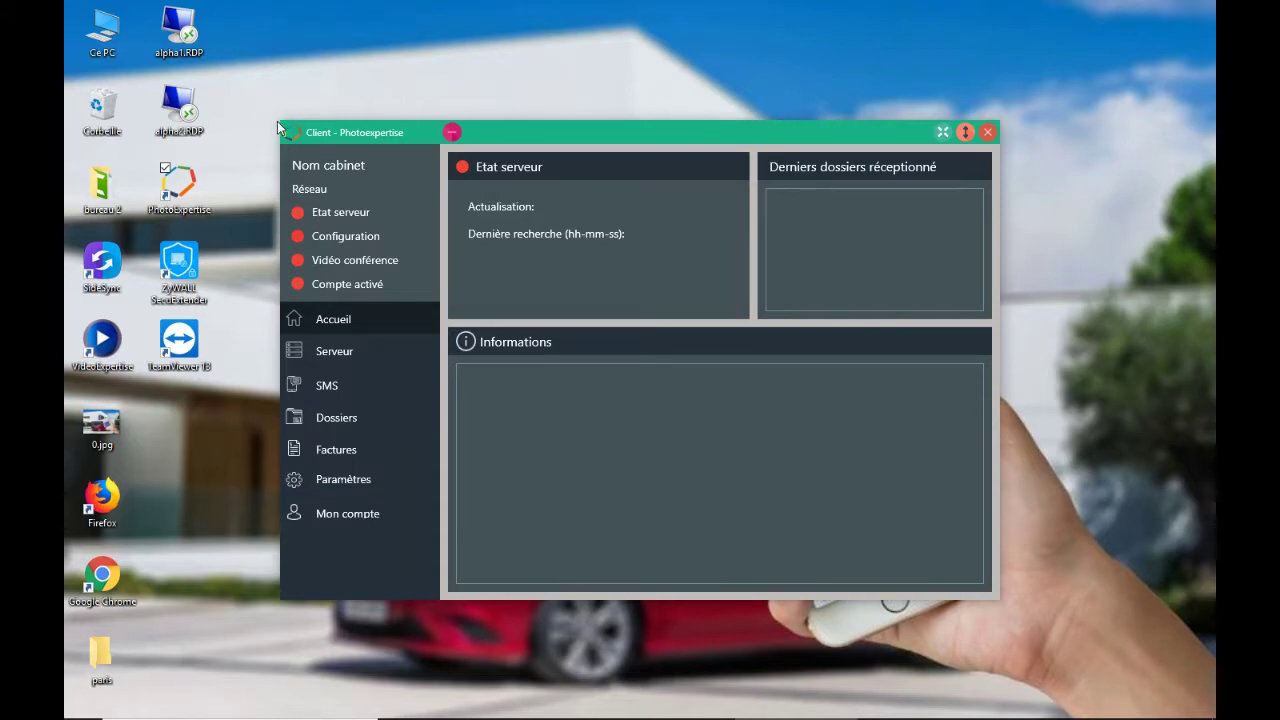
pyautogui.moveTo(277, 121); pyautogui.dragTo(206, 40)
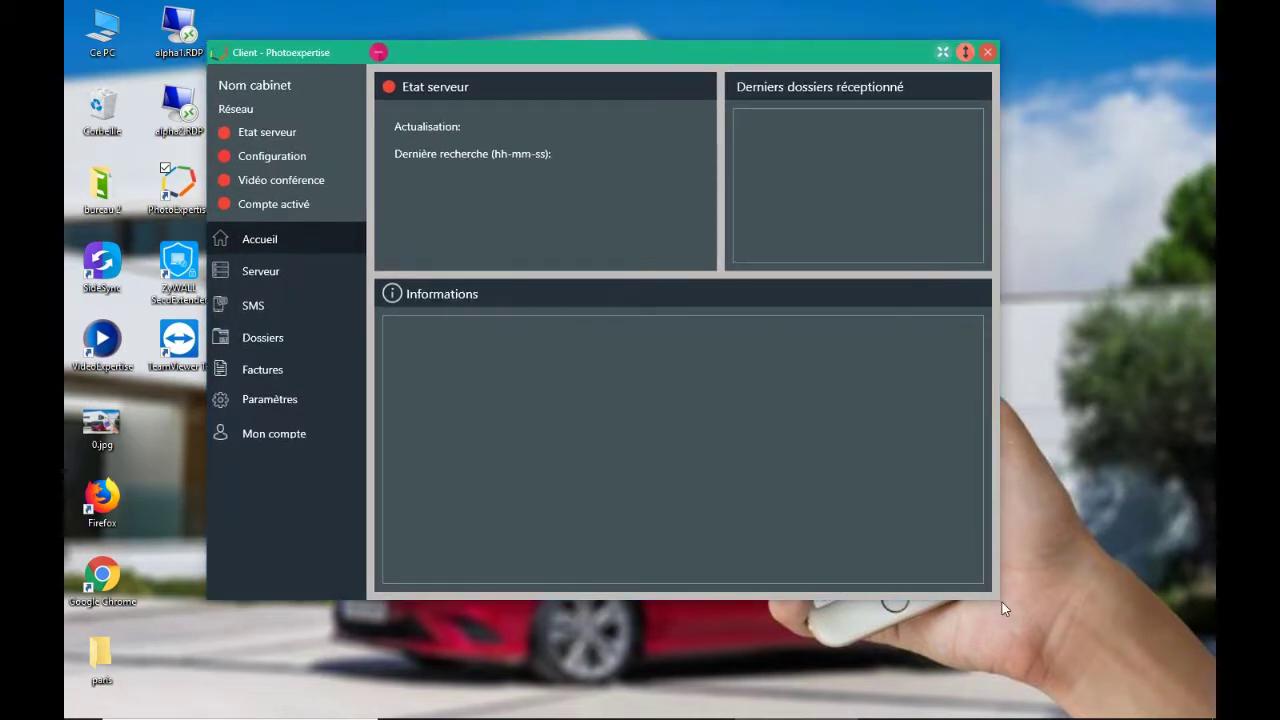
pyautogui.moveTo(997, 509); pyautogui.dragTo(1125, 492)
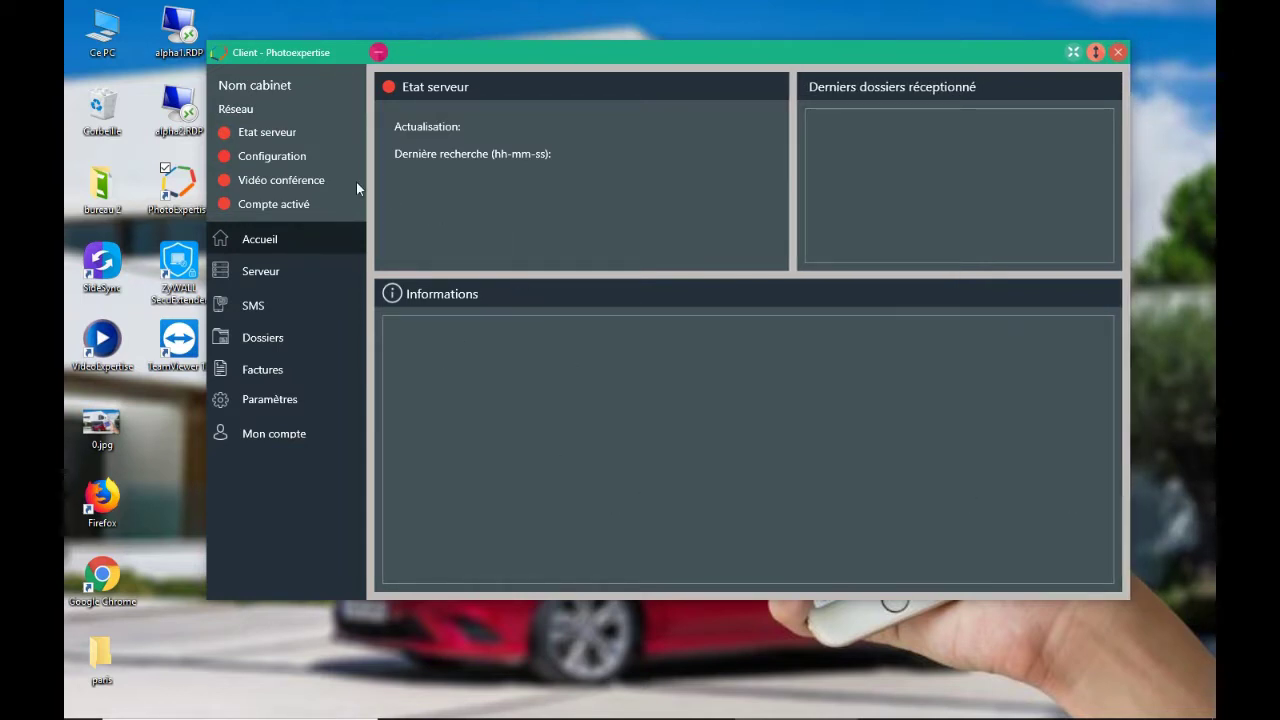
# - Open Paramètres by entering the security password and validating
pyautogui.click(280, 405)
pyautogui.click(550, 350)
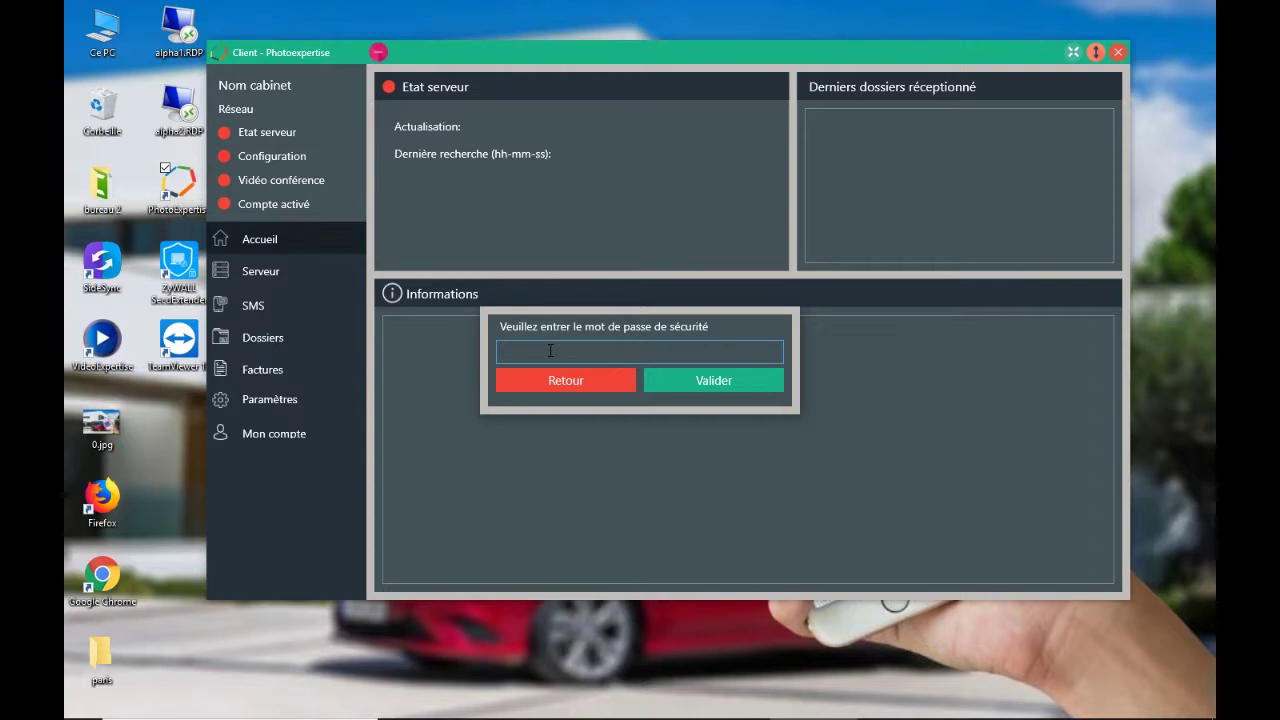
pyautogui.write('****')
pyautogui.click(709, 375)
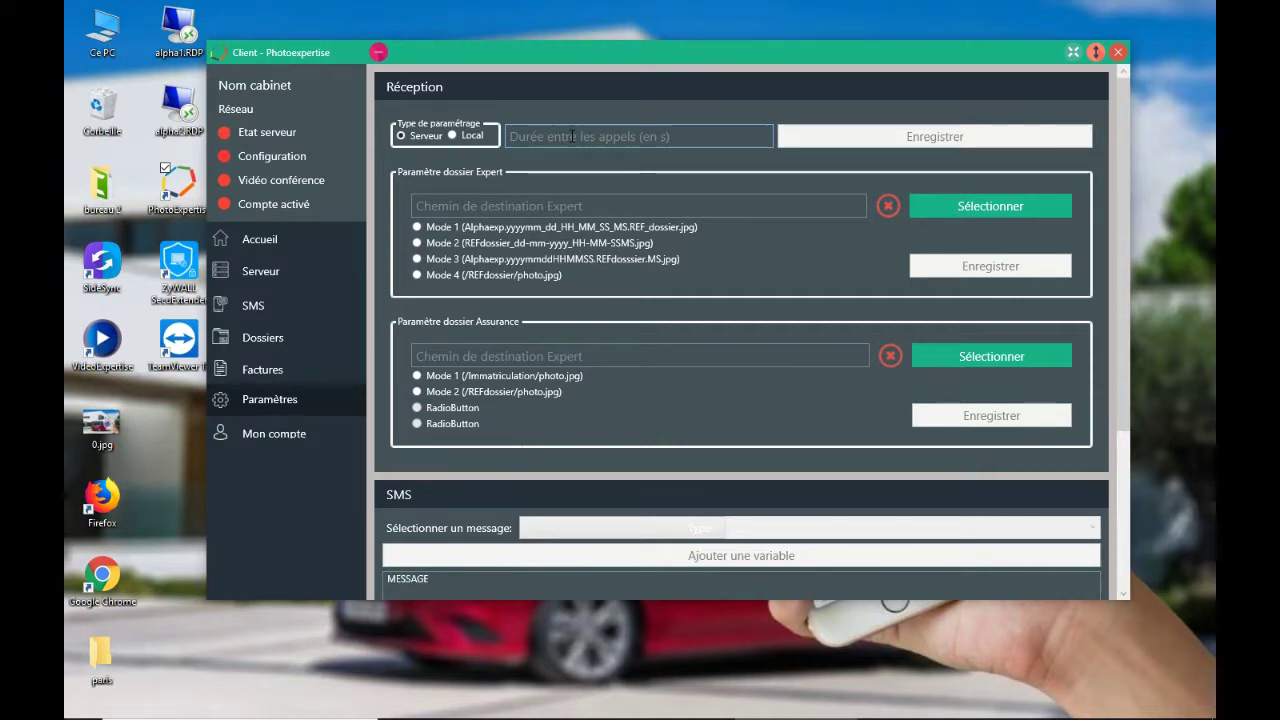
# - Enter 600 in the Durée entre les appels field and save it
pyautogui.click(573, 137)
pyautogui.write('600')
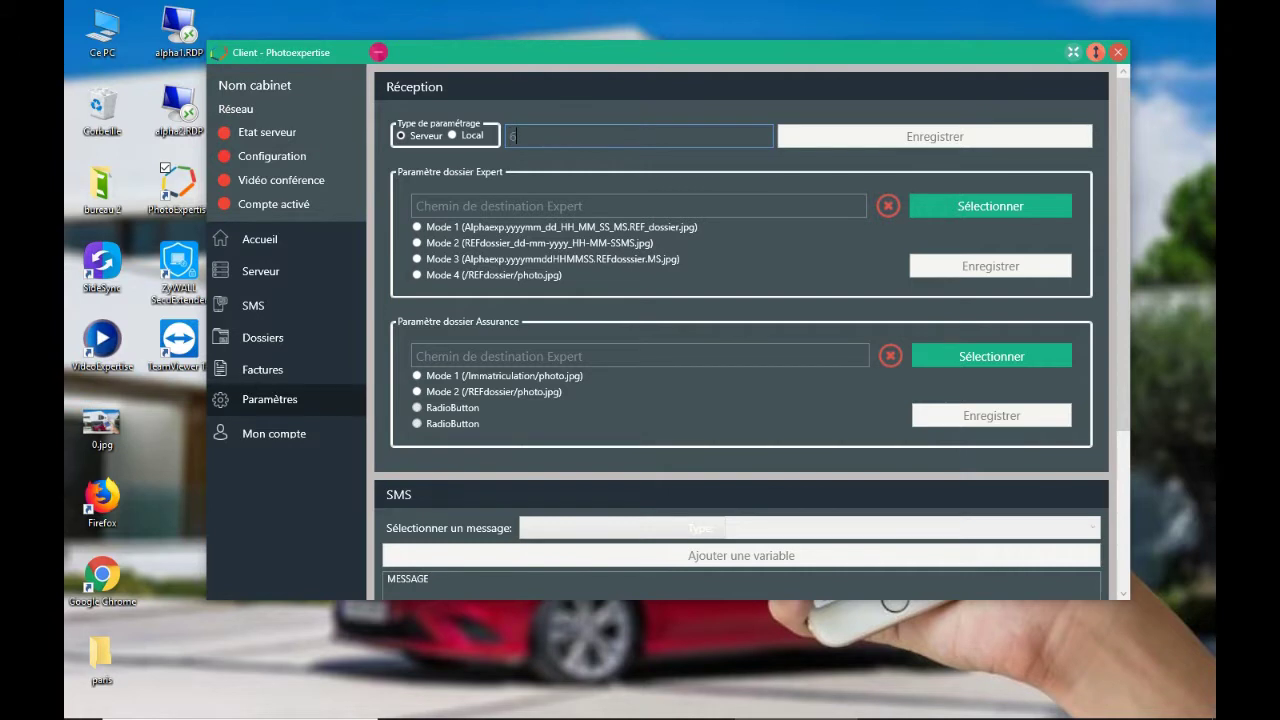
pyautogui.click(558, 151)
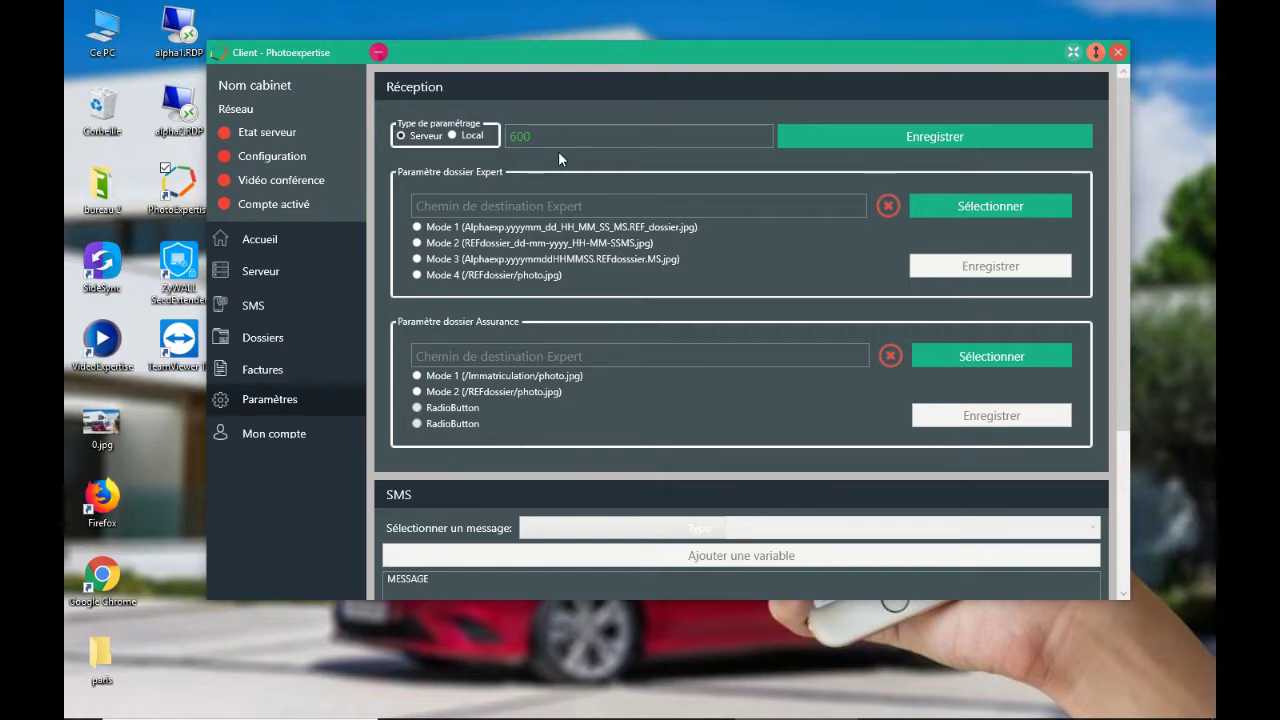
pyautogui.click(919, 134)
pyautogui.click(989, 206)
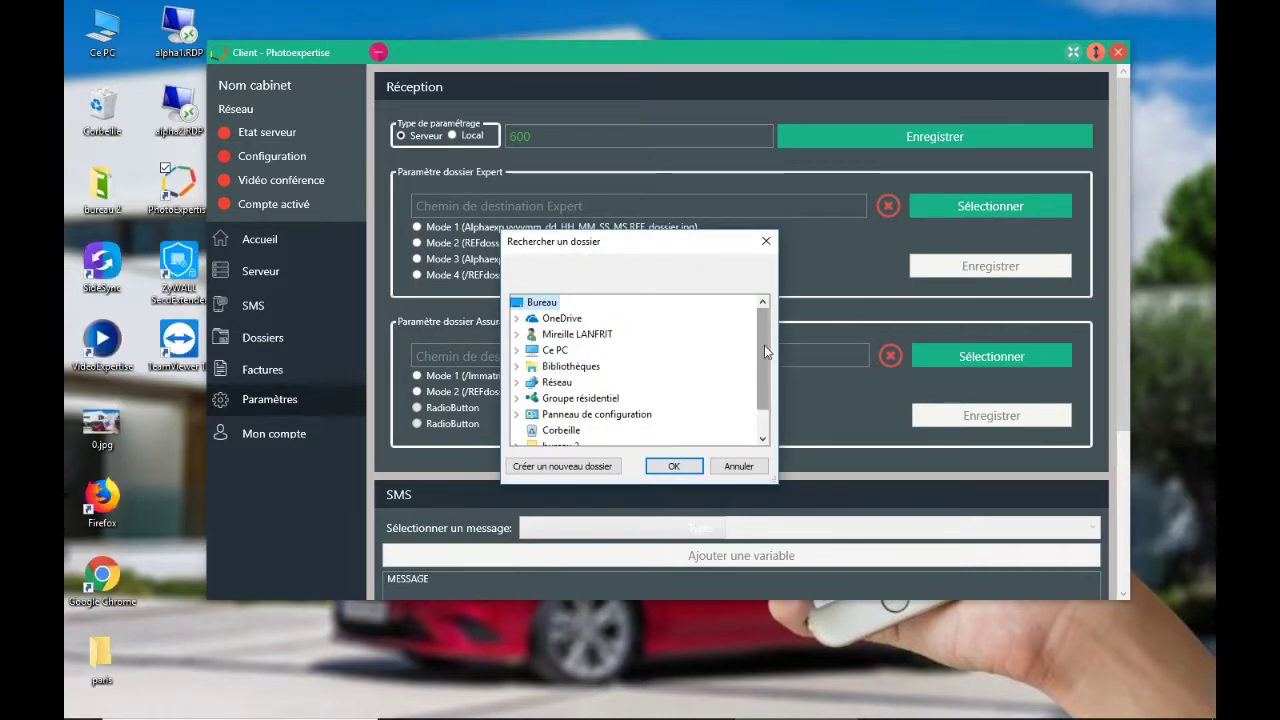
pyautogui.doubleClick(555, 350)
pyautogui.moveTo(765, 339); pyautogui.dragTo(761, 381)
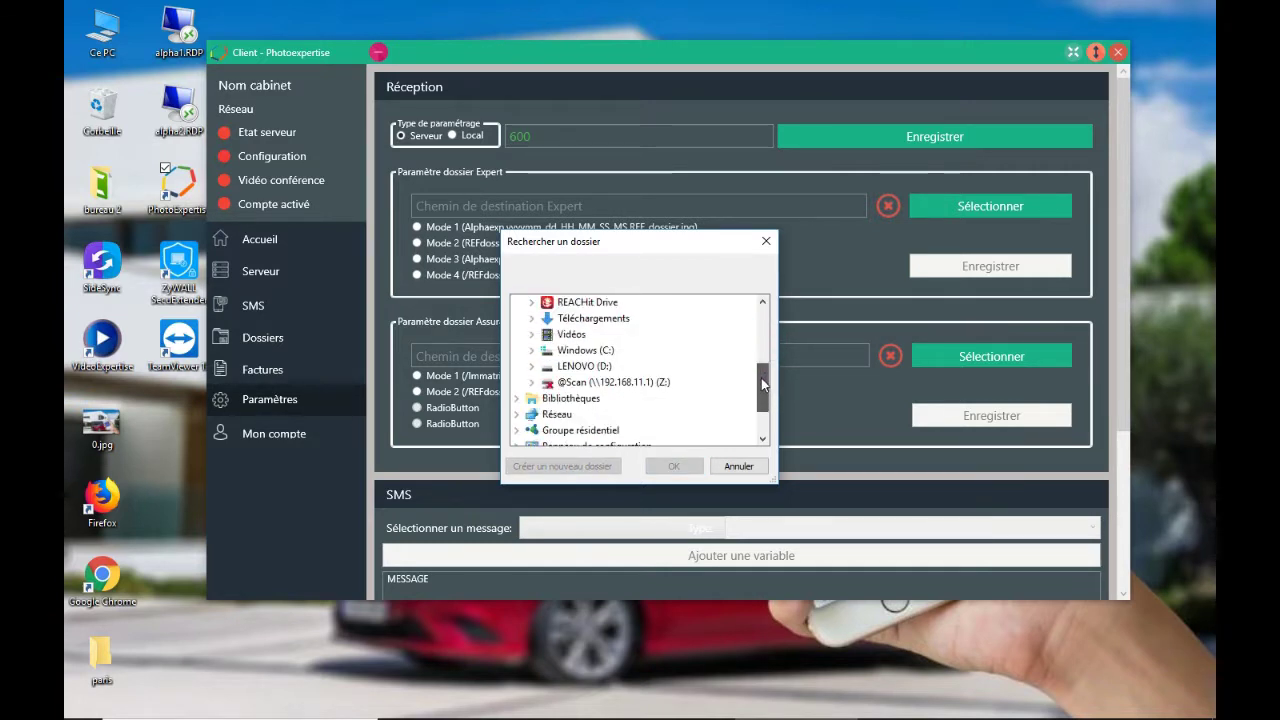
pyautogui.click(590, 385)
pyautogui.click(675, 466)
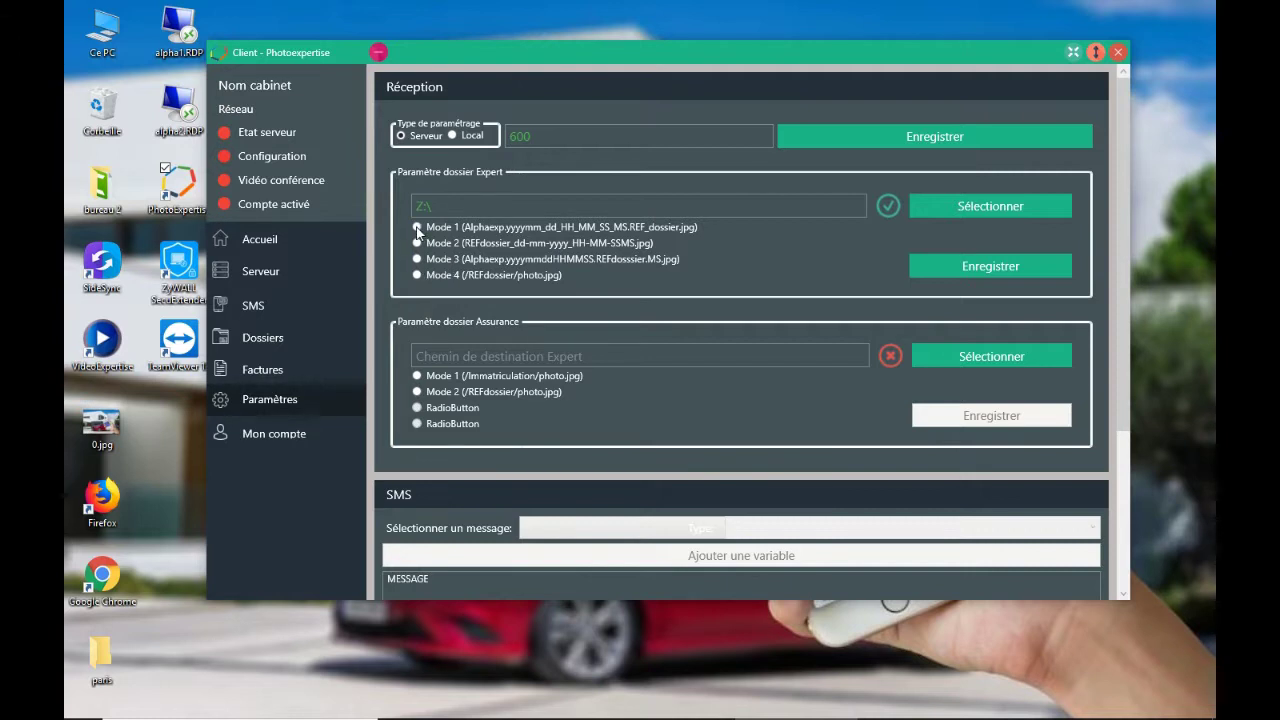
# - Select Mode 1 naming for Expert folders and save the Expert folder settings
pyautogui.click(418, 228)
pyautogui.click(641, 241)
pyautogui.click(417, 228)
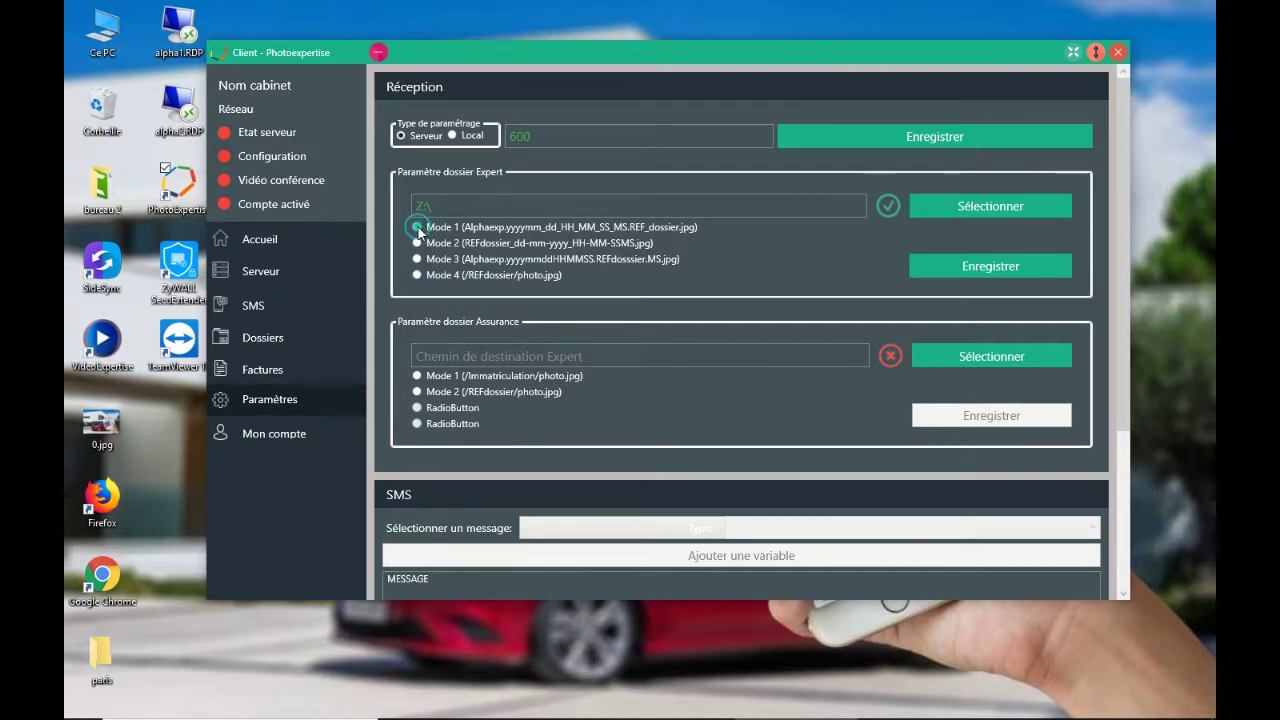
pyautogui.click(986, 271)
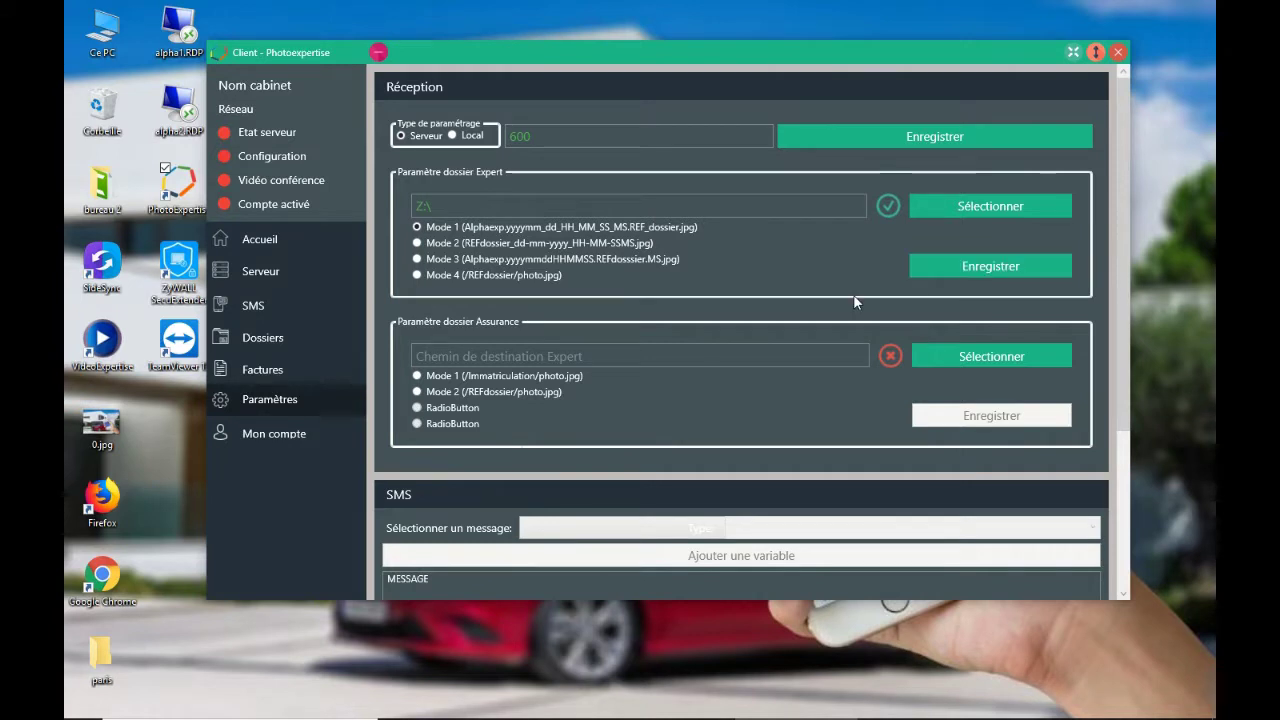
pyautogui.click(534, 355)
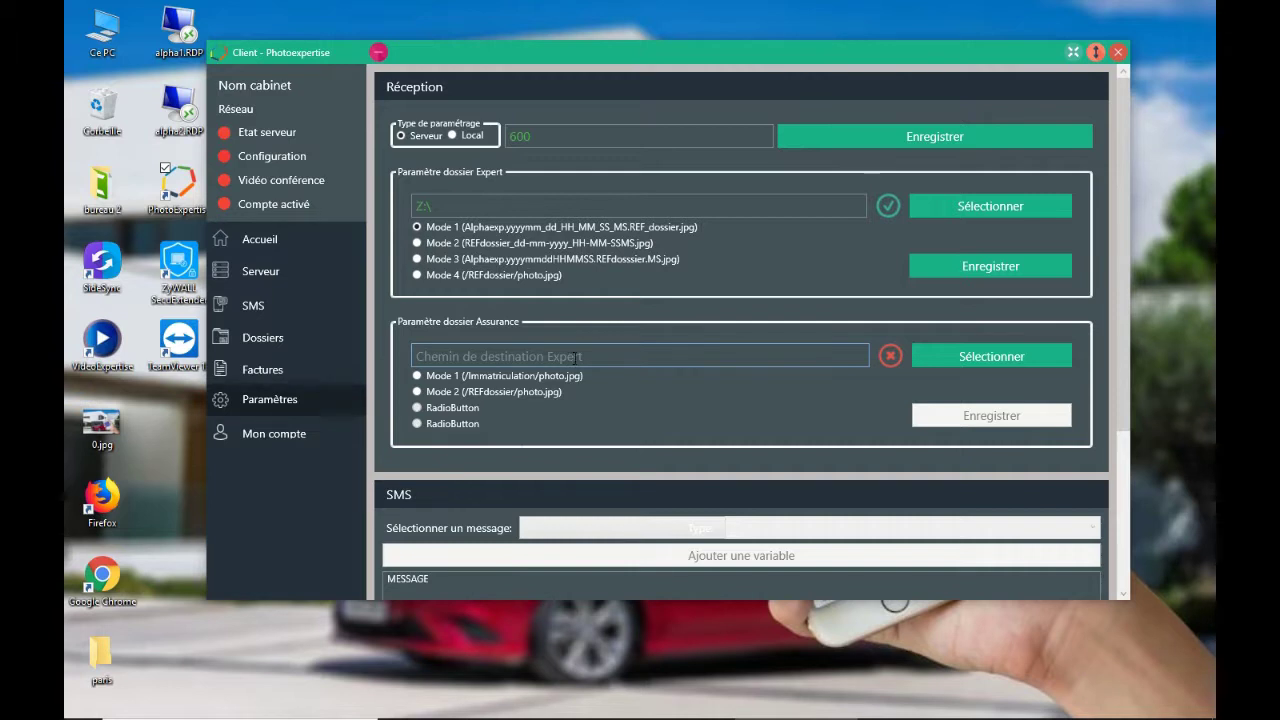
pyautogui.click(977, 357)
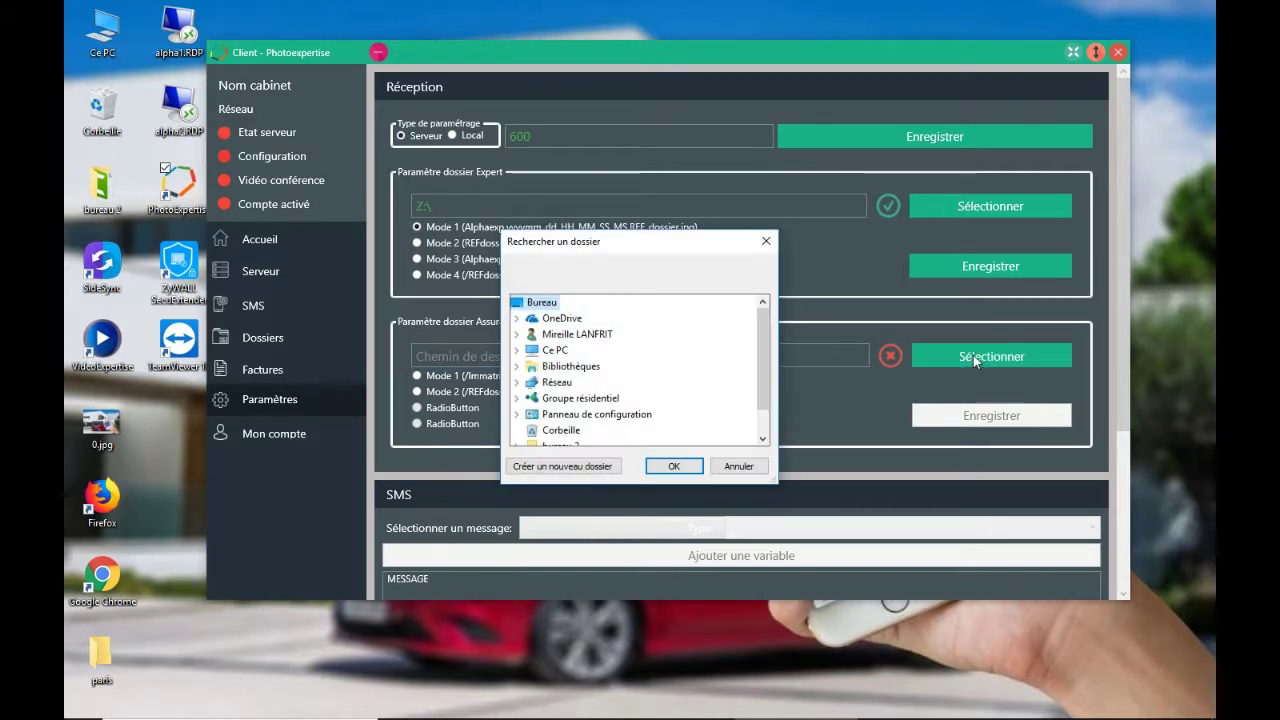
pyautogui.moveTo(763, 382); pyautogui.dragTo(768, 398)
pyautogui.doubleClick(555, 318)
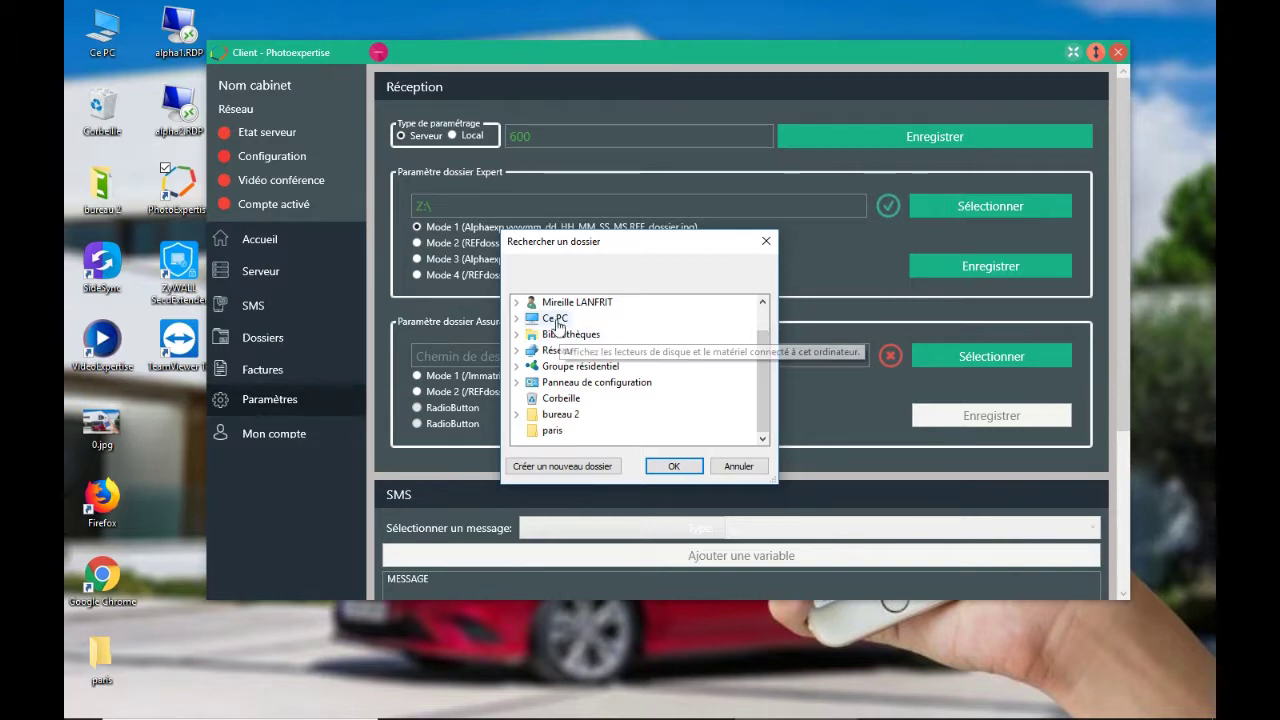
pyautogui.moveTo(763, 351); pyautogui.dragTo(763, 395)
pyautogui.click(650, 382)
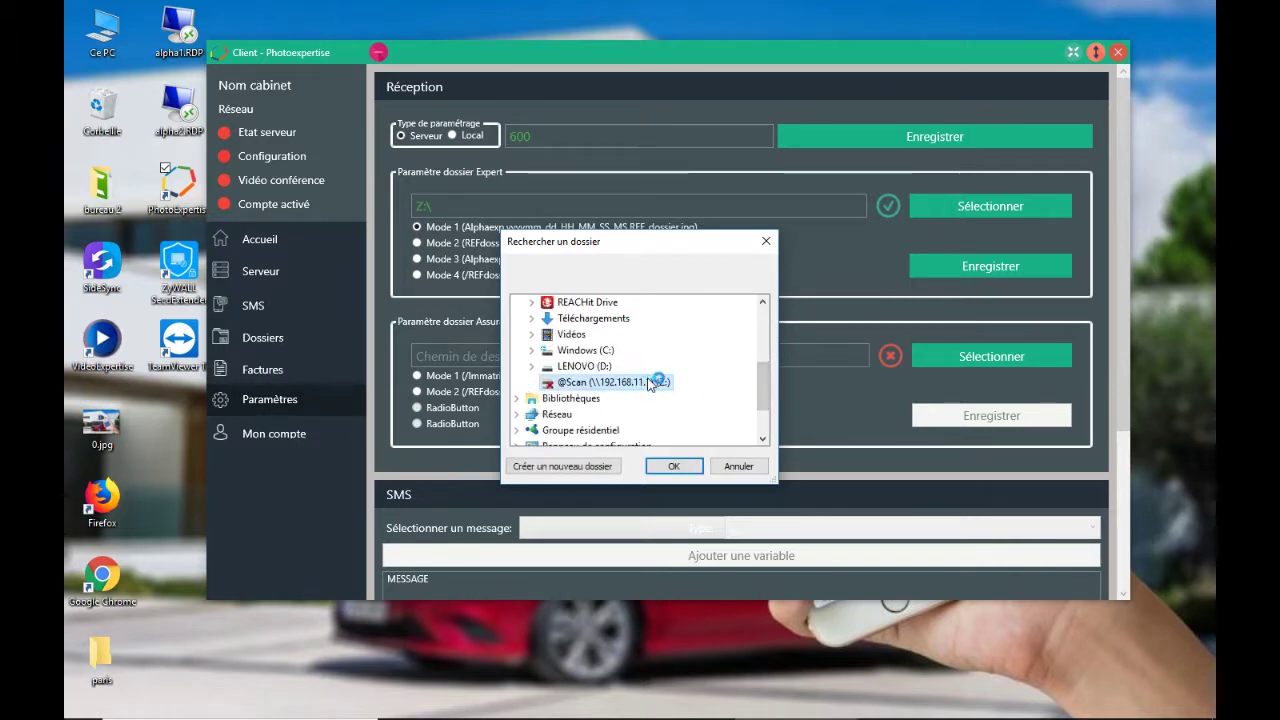
pyautogui.click(675, 466)
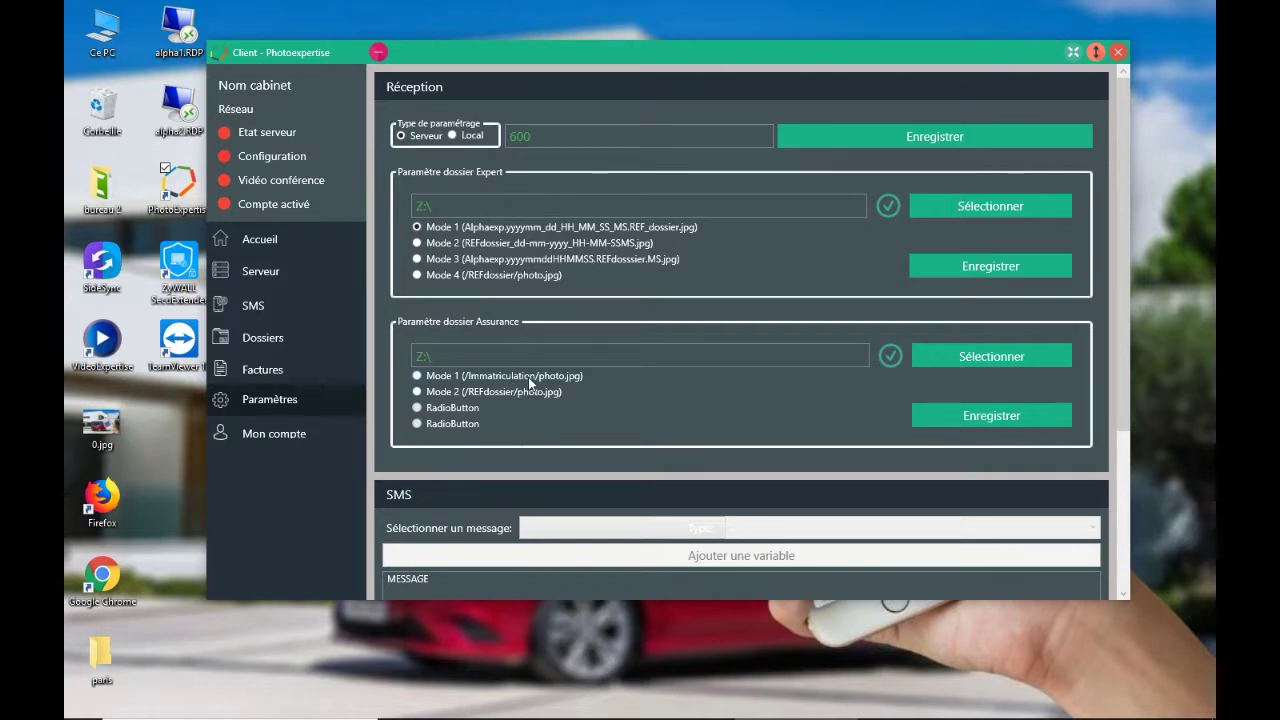
# - Choose Mode 1 (/Immatriculation/photo.jpg) naming for Assurance folders and save the settings
pyautogui.click(417, 376)
pyautogui.click(988, 415)
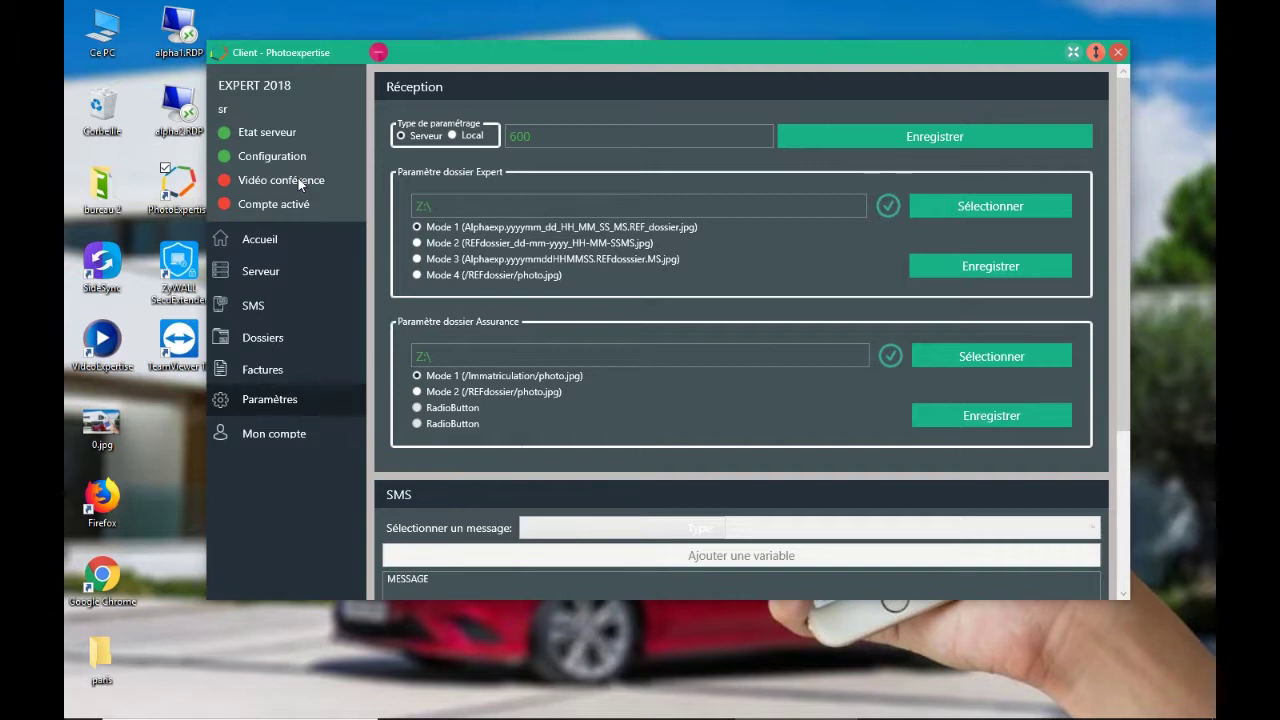
pyautogui.click(328, 114)
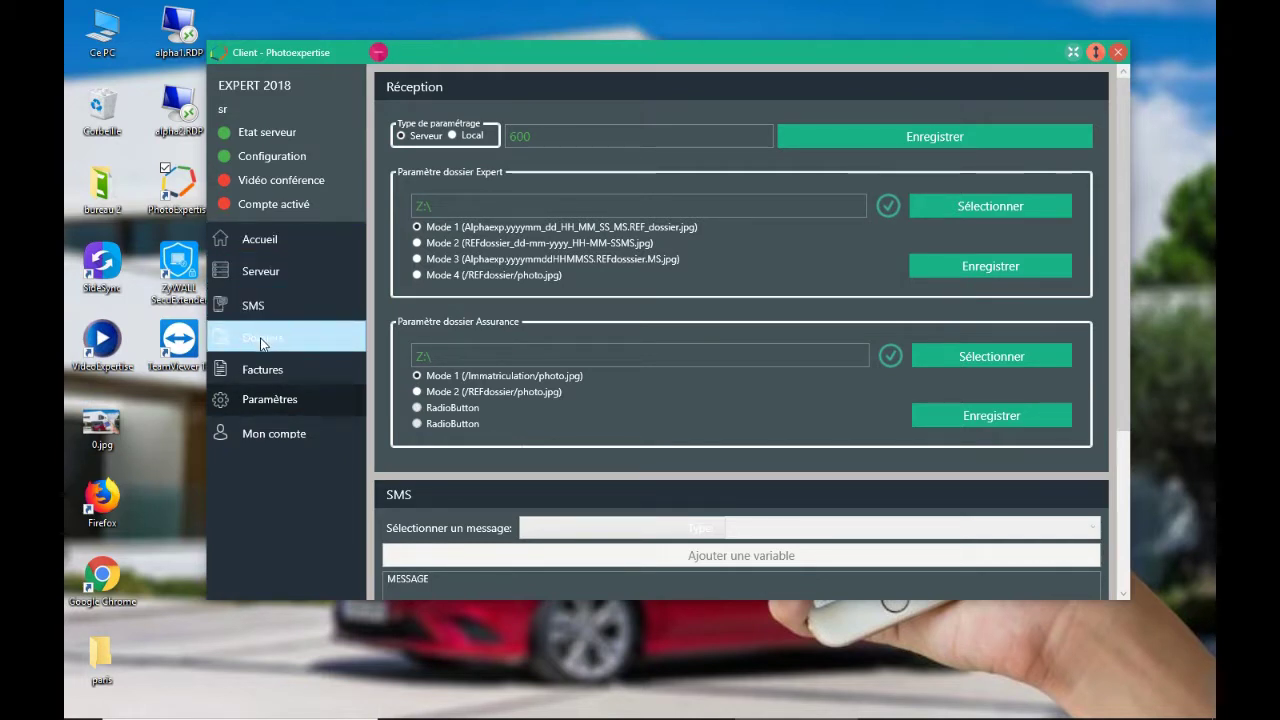
# - Return to Accueil and open the Serveur page listing the EXPERT 2018 configuration
pyautogui.click(262, 243)
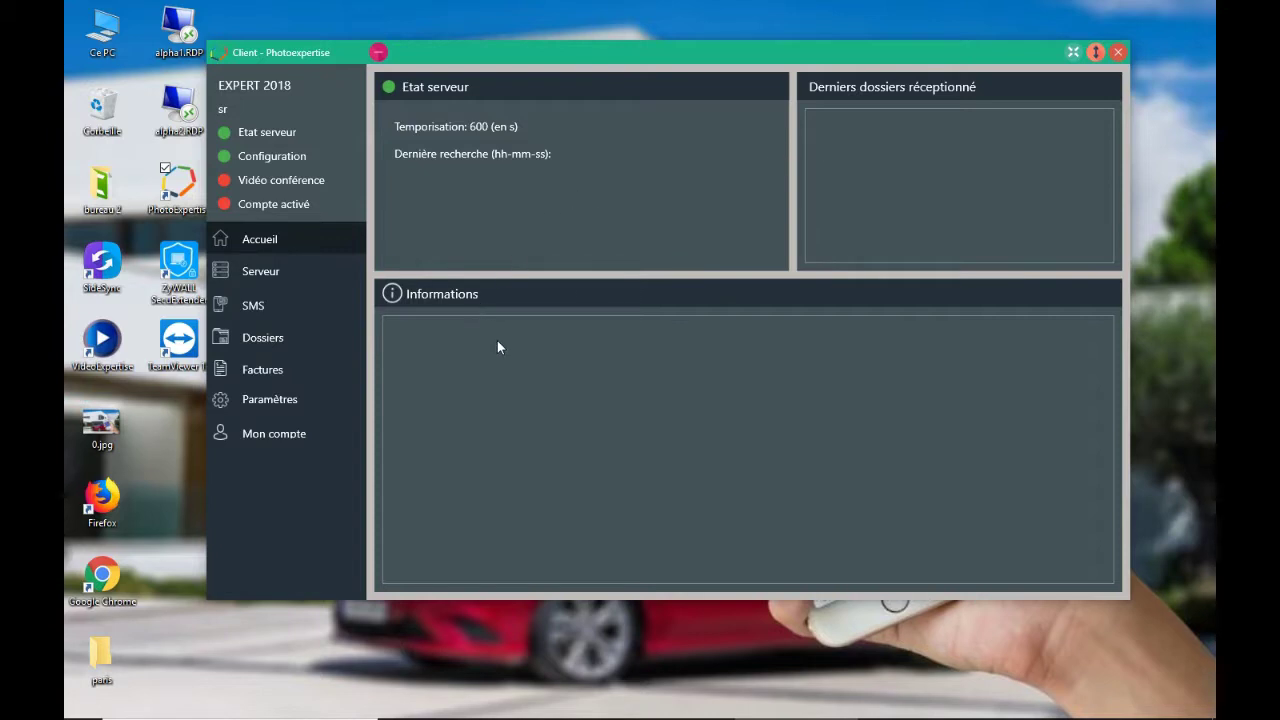
pyautogui.click(264, 275)
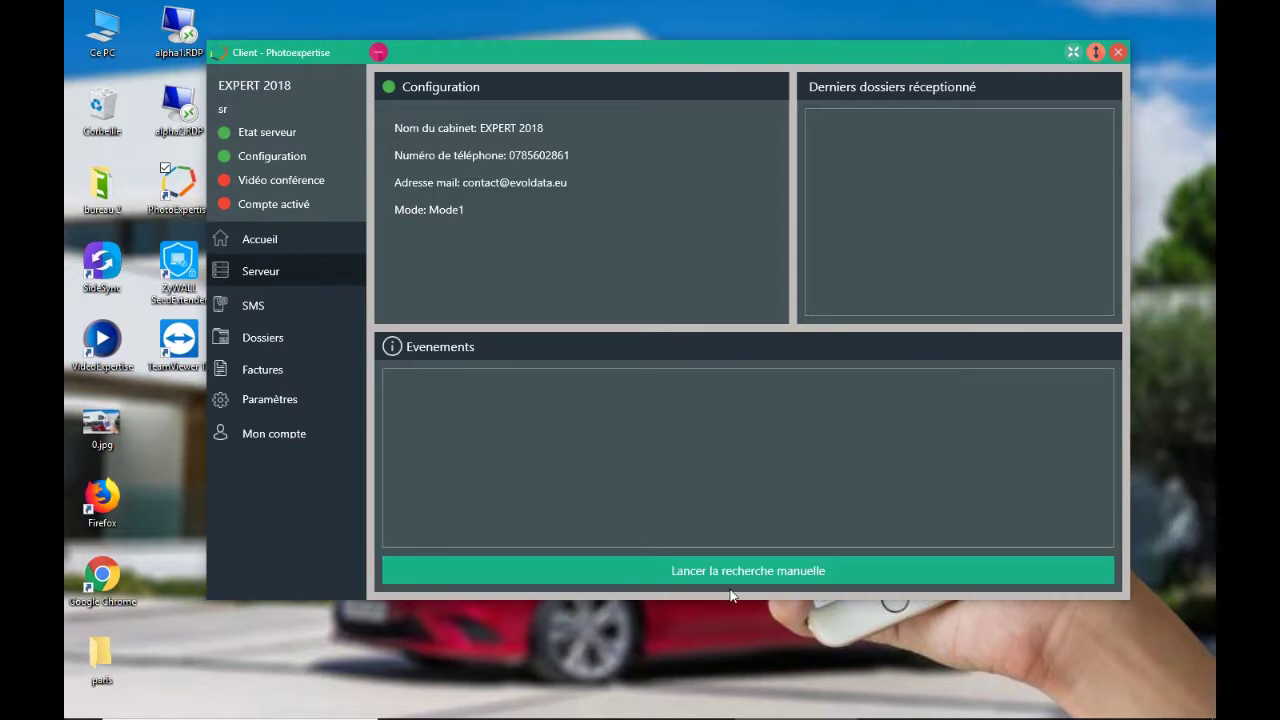
# - Run a manual search for new folders, then bring up the Envoi SMS form
pyautogui.click(741, 575)
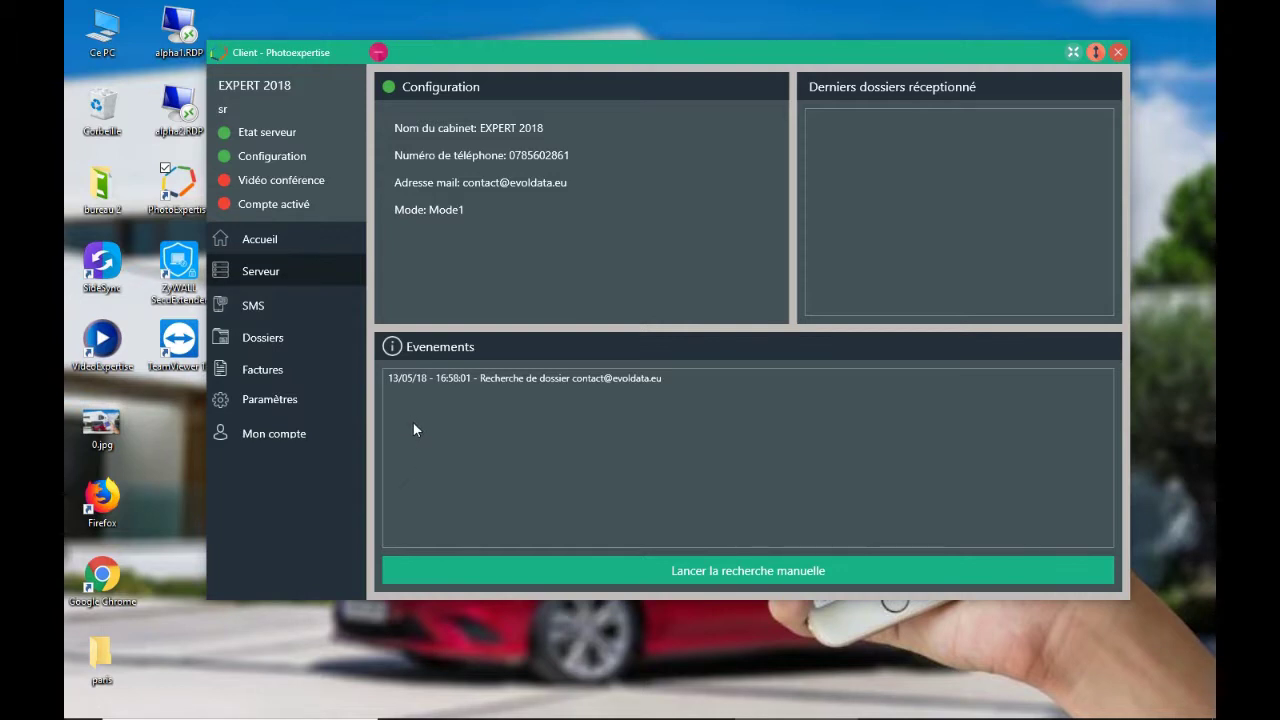
pyautogui.click(262, 311)
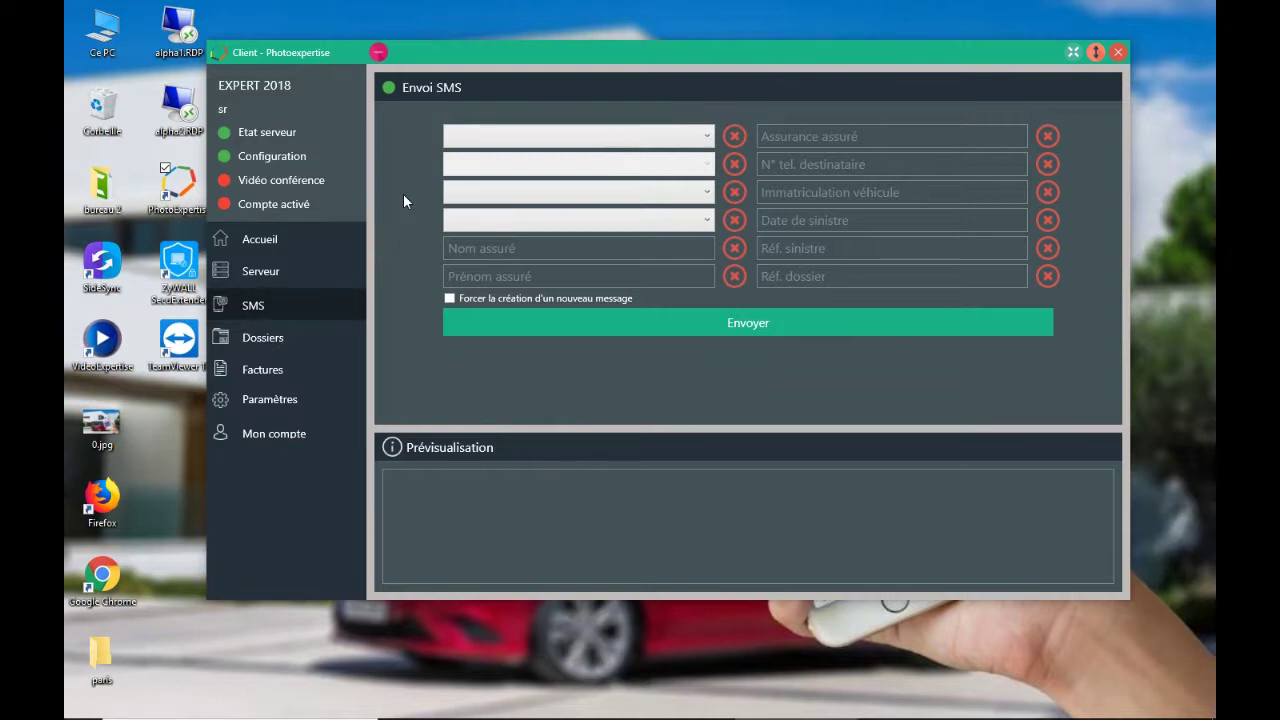
# - Show the Dossiers page with its sort filters and folder list
pyautogui.click(263, 340)
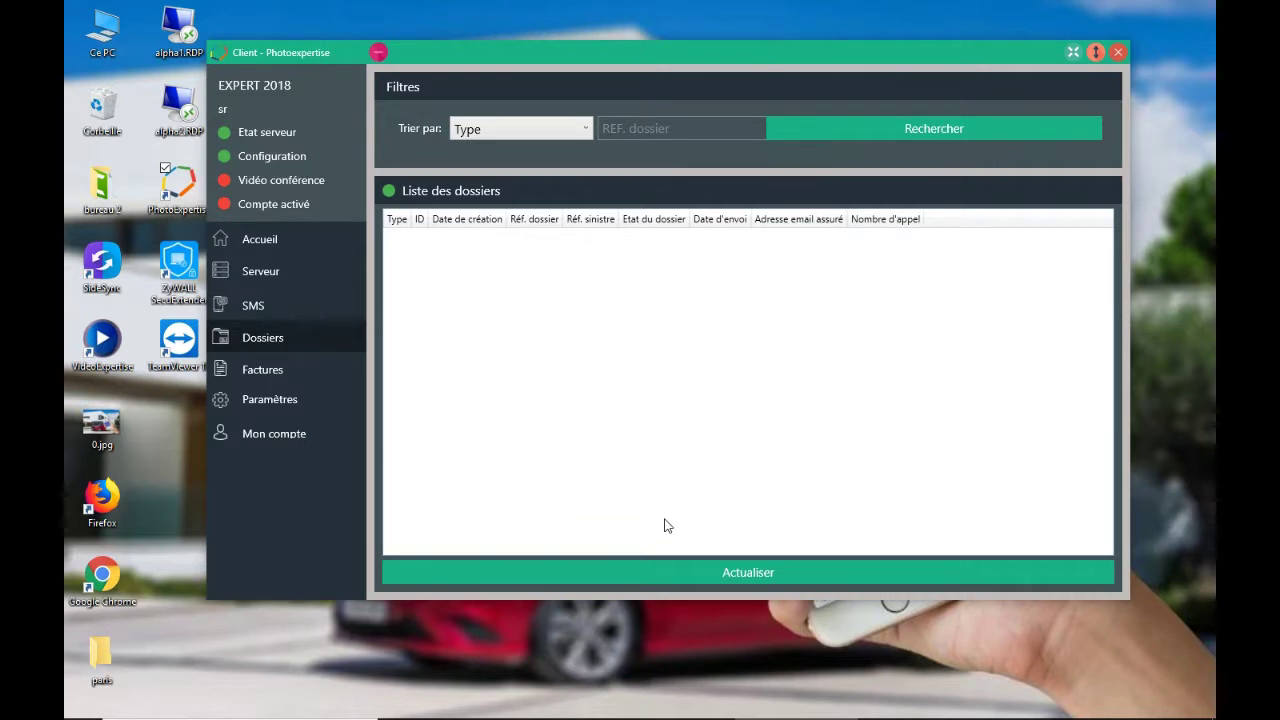
# - View the Factures list, then unlock Mon compte by entering the security password
pyautogui.click(250, 372)
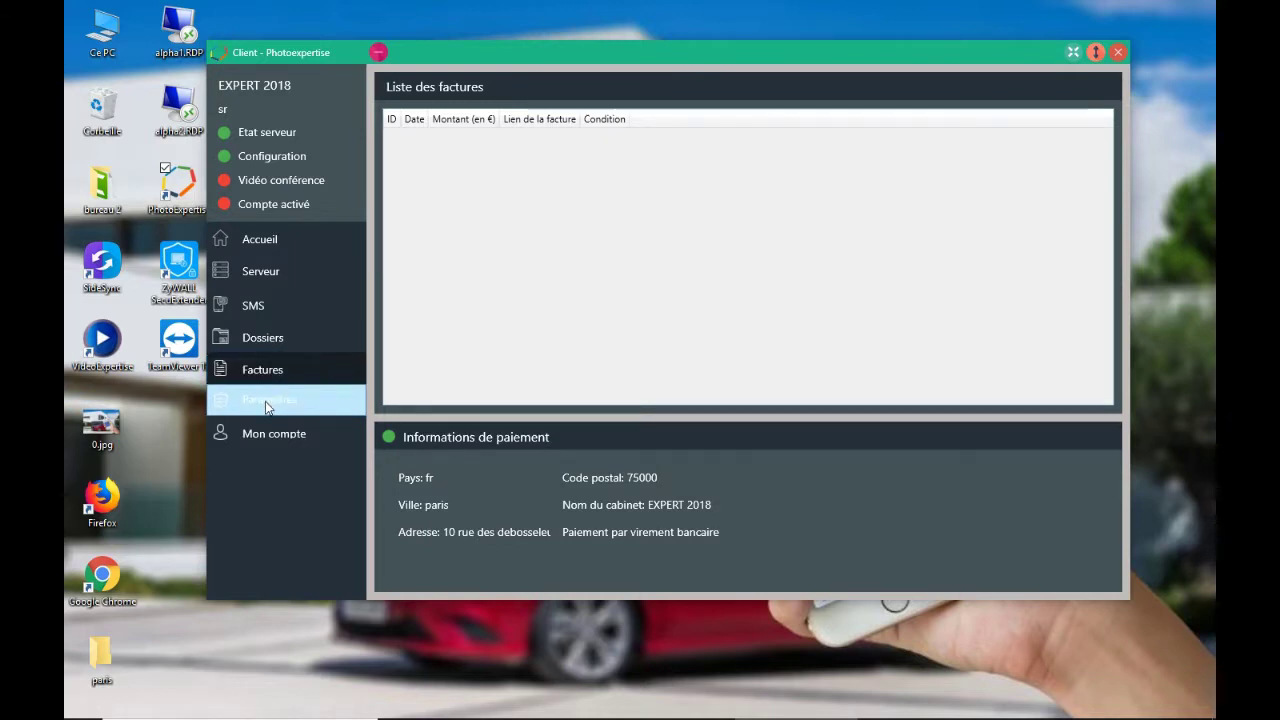
pyautogui.click(271, 438)
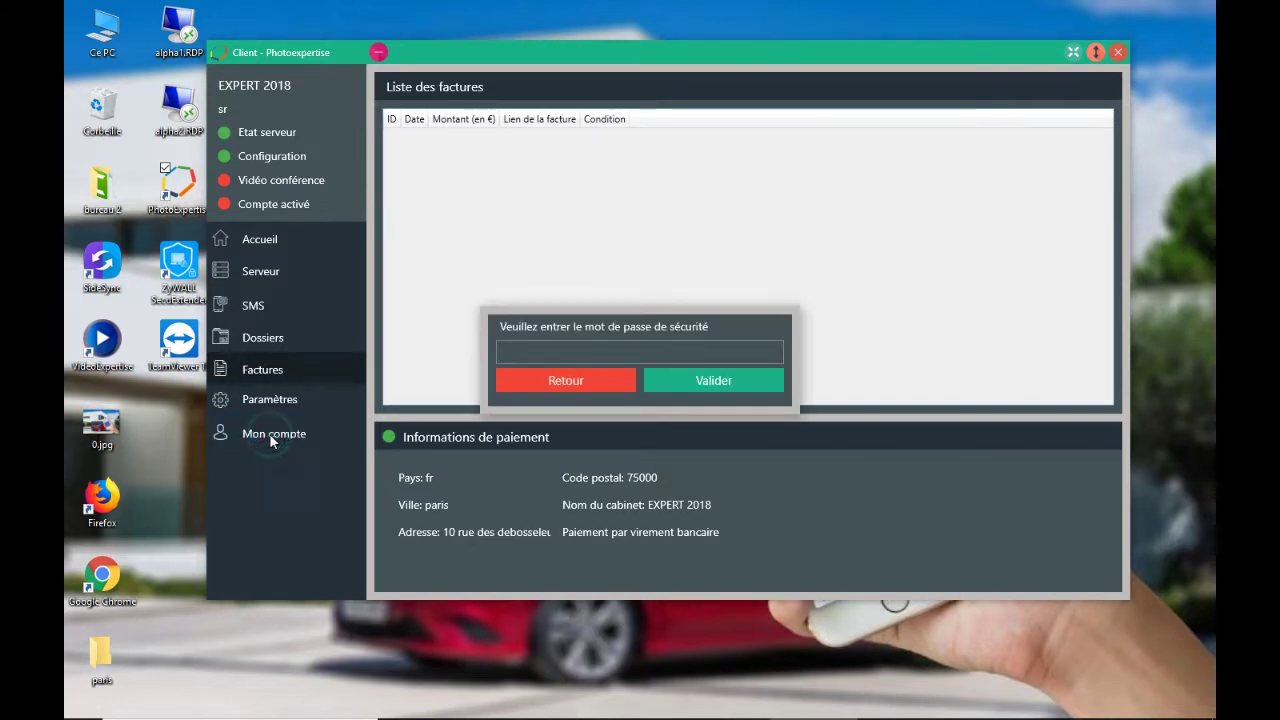
pyautogui.click(529, 354)
pyautogui.write('••••')
pyautogui.click(719, 382)
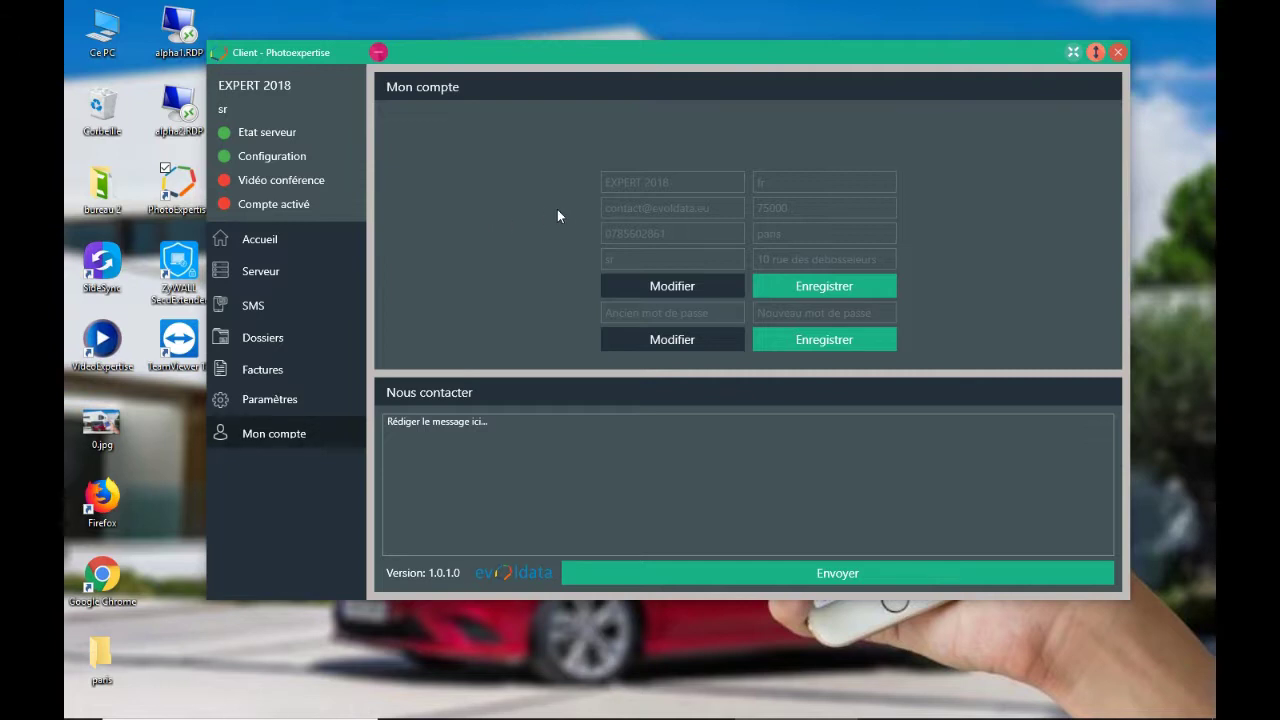
# - Rename the cabinet from EXPERT 2018 to EXPERT 2019, save, and unlock the password fields
pyautogui.click(678, 288)
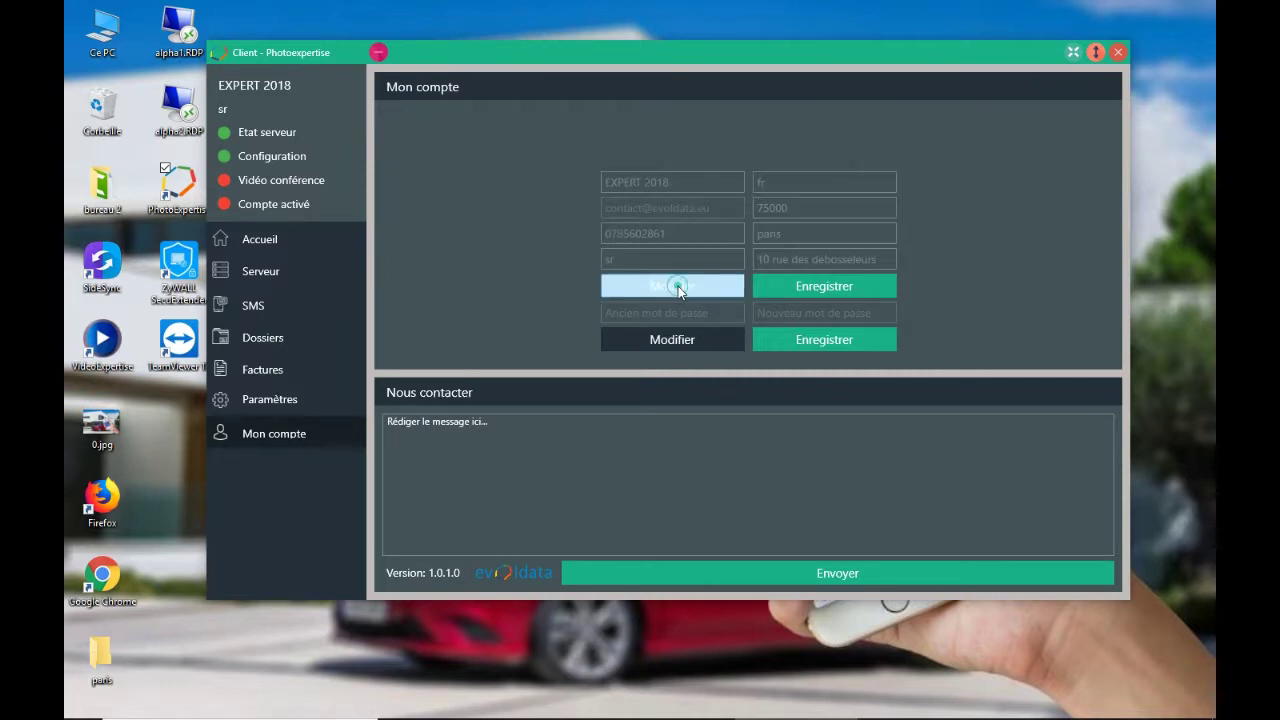
pyautogui.doubleClick(645, 182)
pyautogui.write('2019')
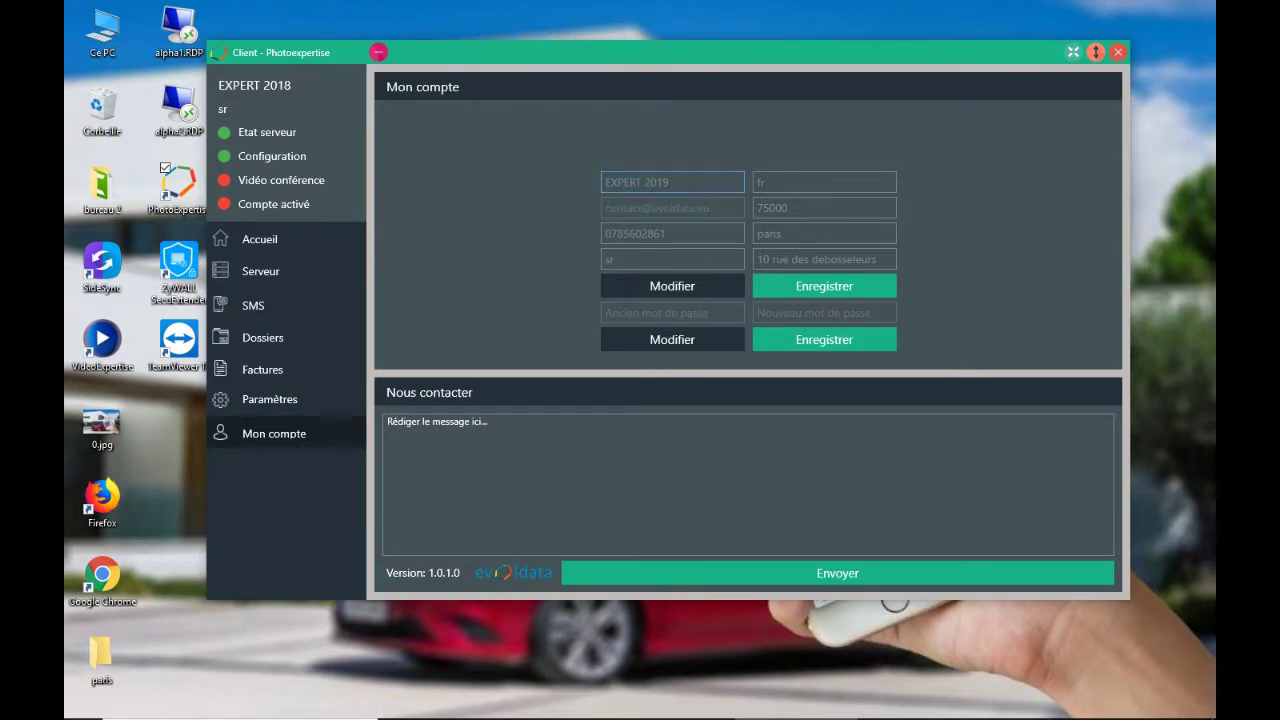
pyautogui.click(715, 225)
pyautogui.click(814, 287)
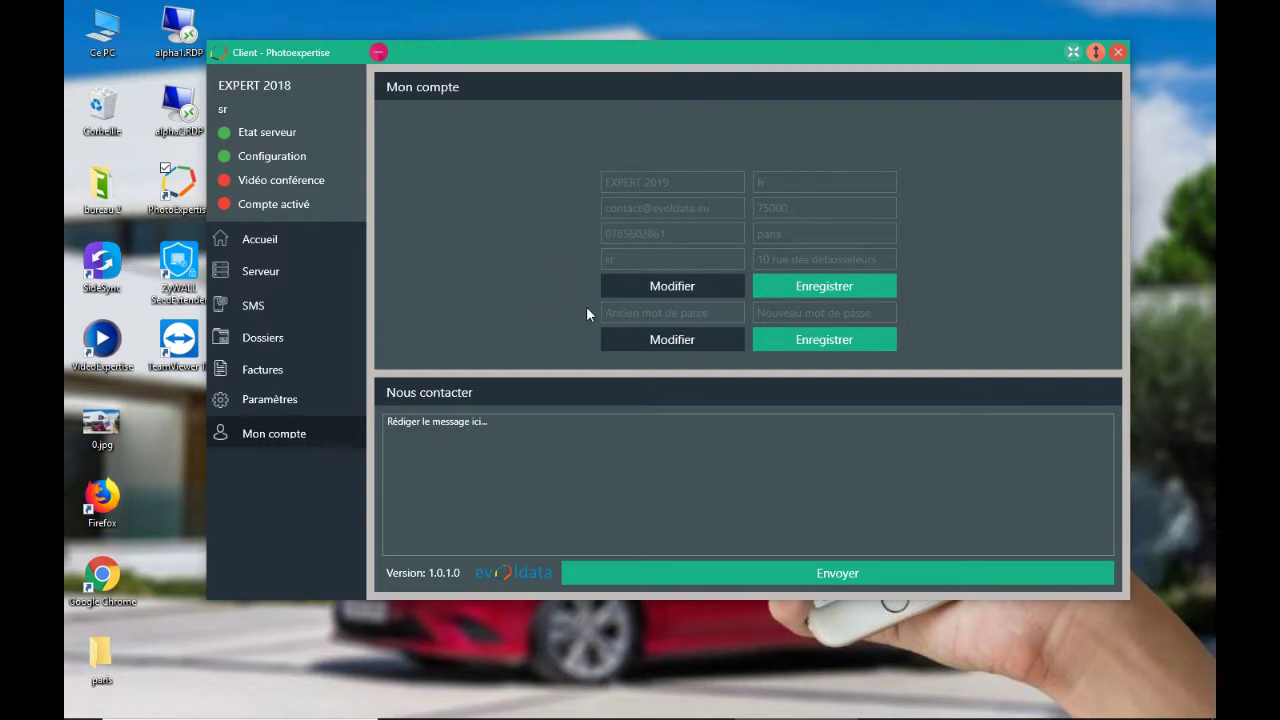
pyautogui.click(675, 340)
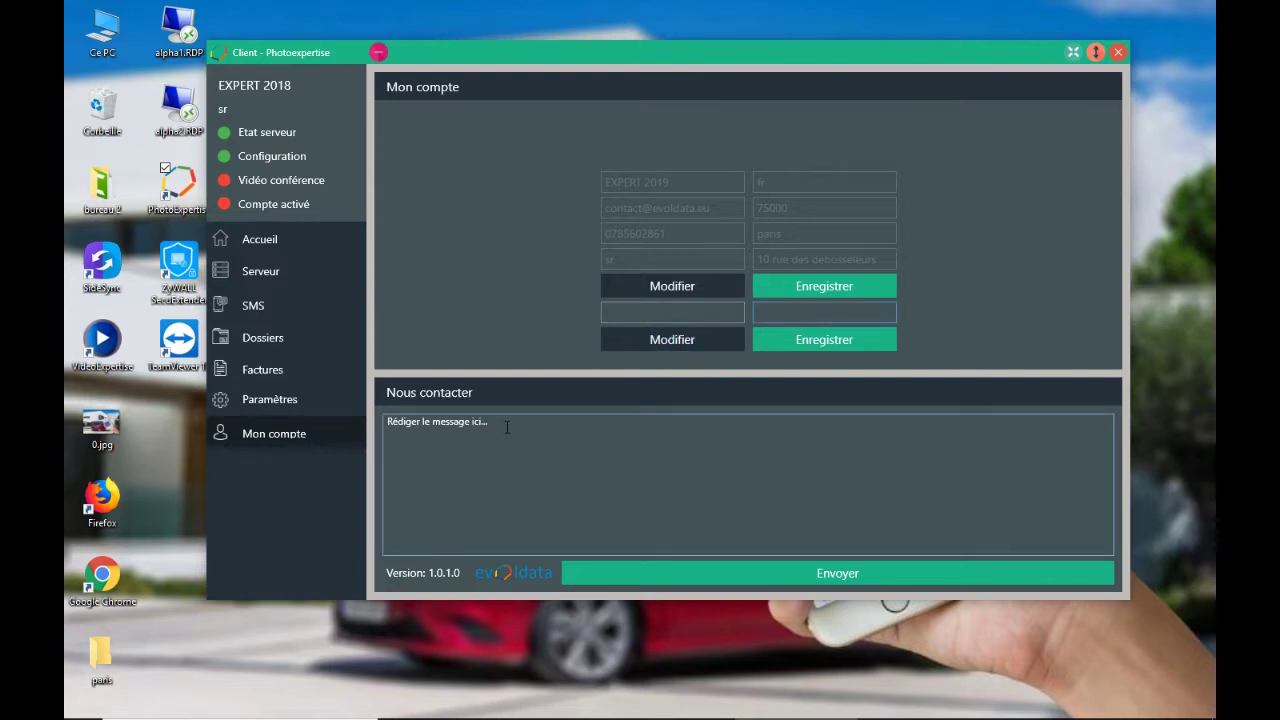